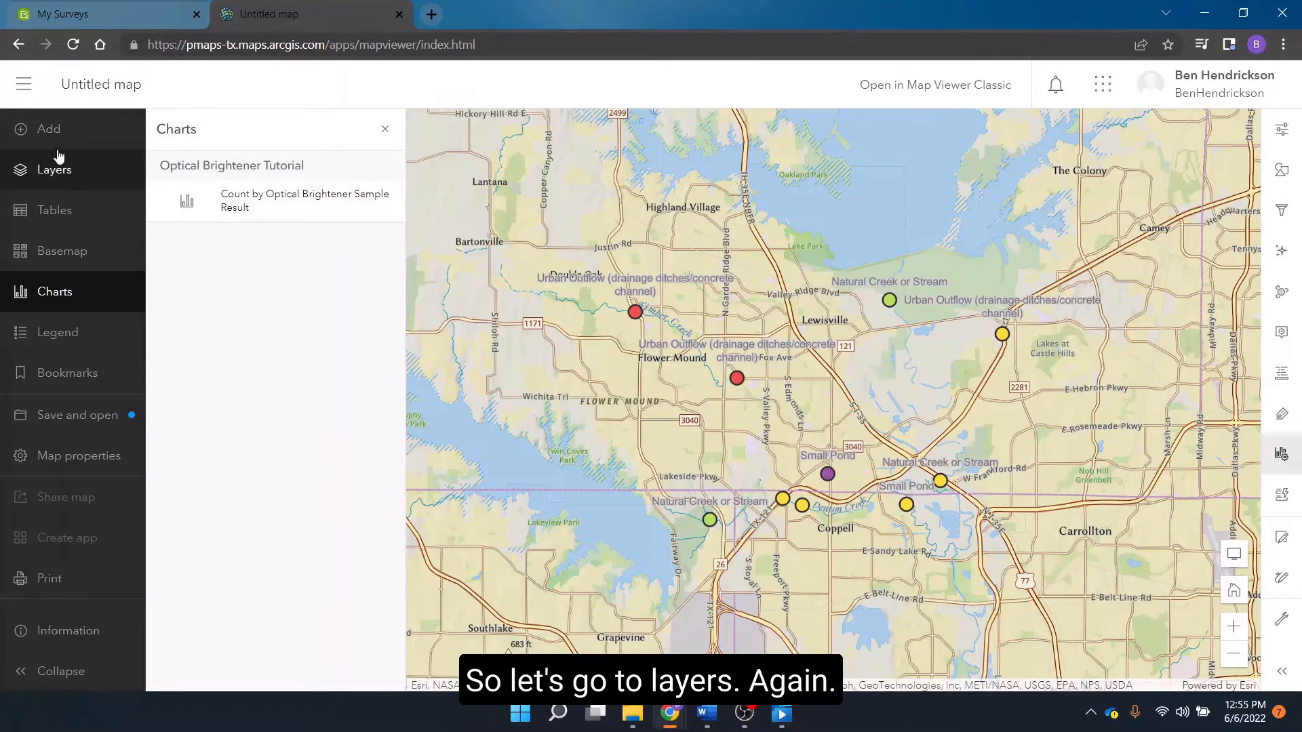
- Start adding a layer to the map and choose Living Atlas as the content source
click(65, 175)
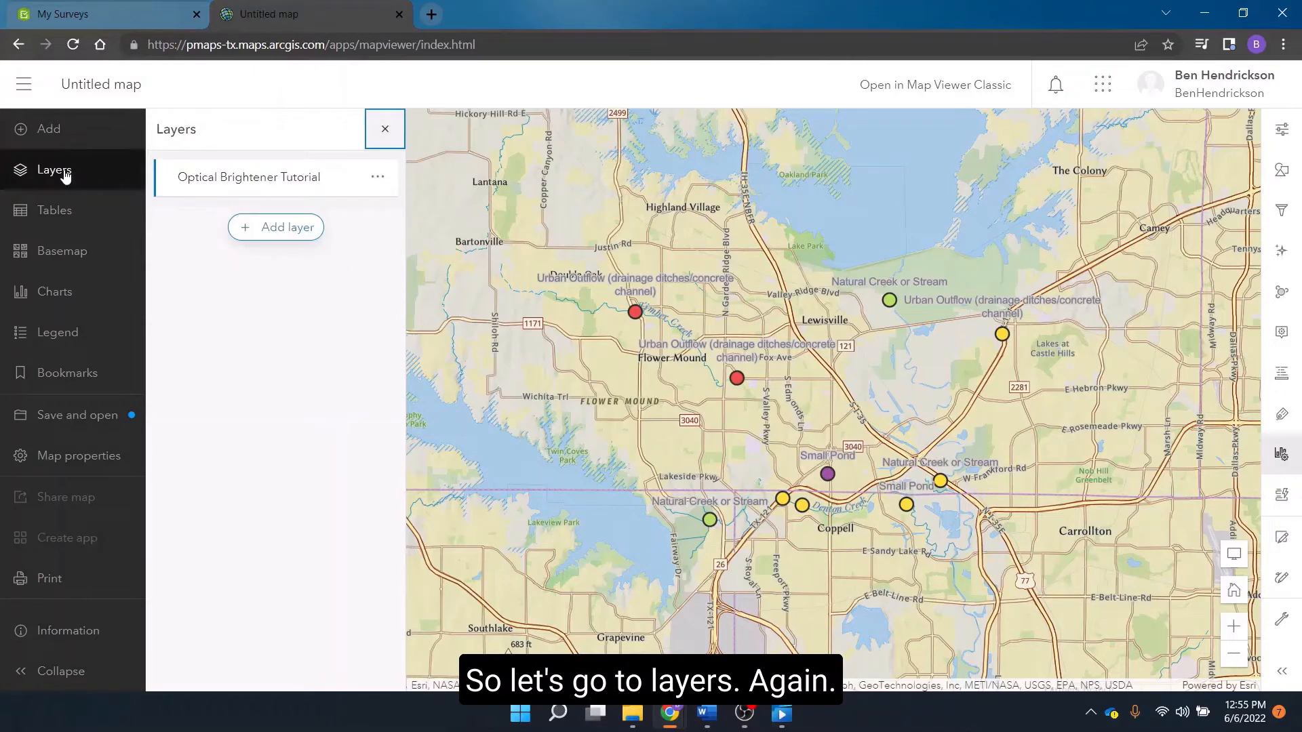
click(256, 236)
click(313, 170)
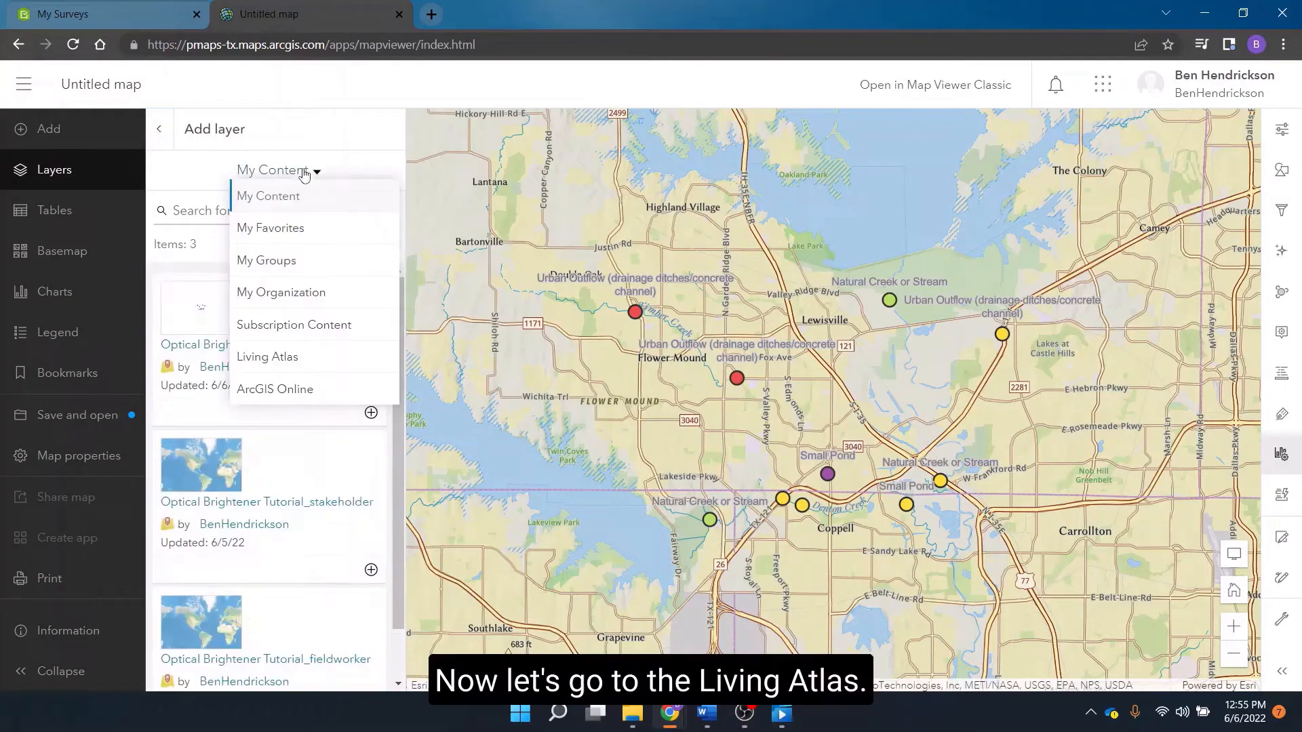
click(276, 355)
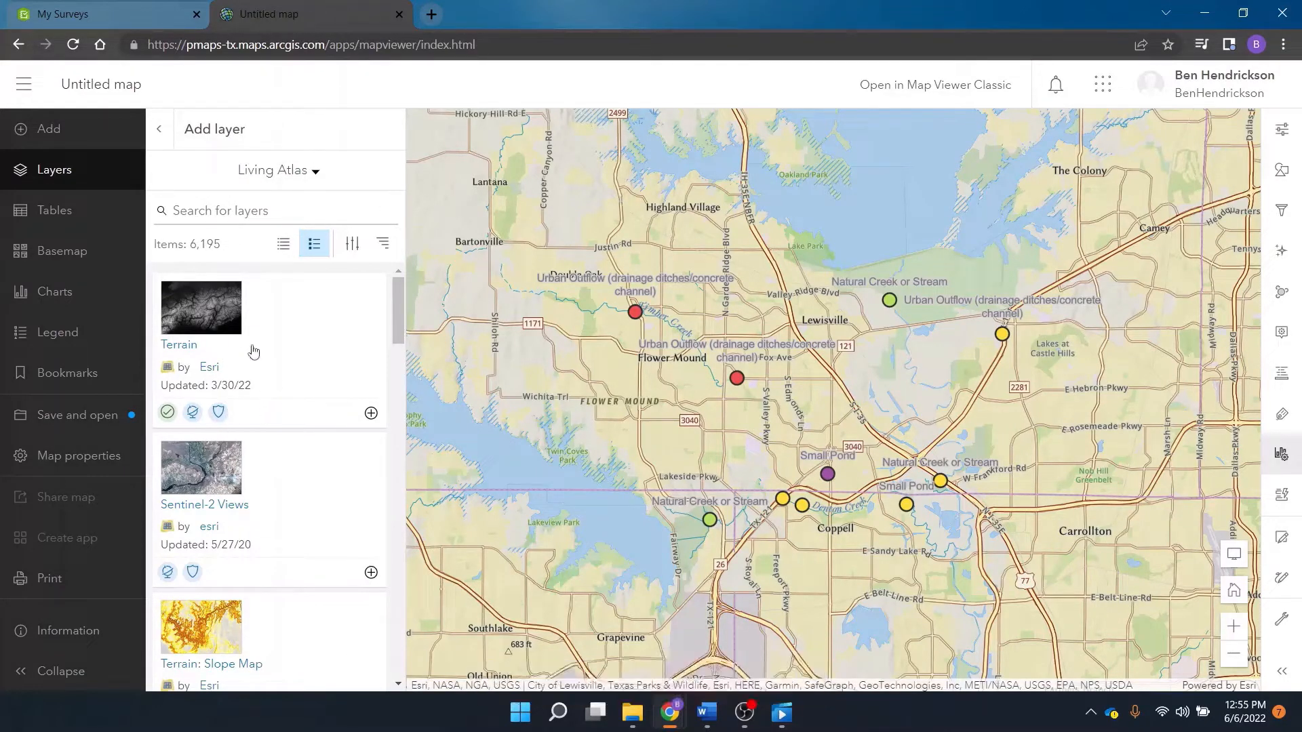
- Browse the available Living Atlas layers, such as terrain and imagery, for ones relevant to the sampling sites
scroll(295, 347, down, 2)
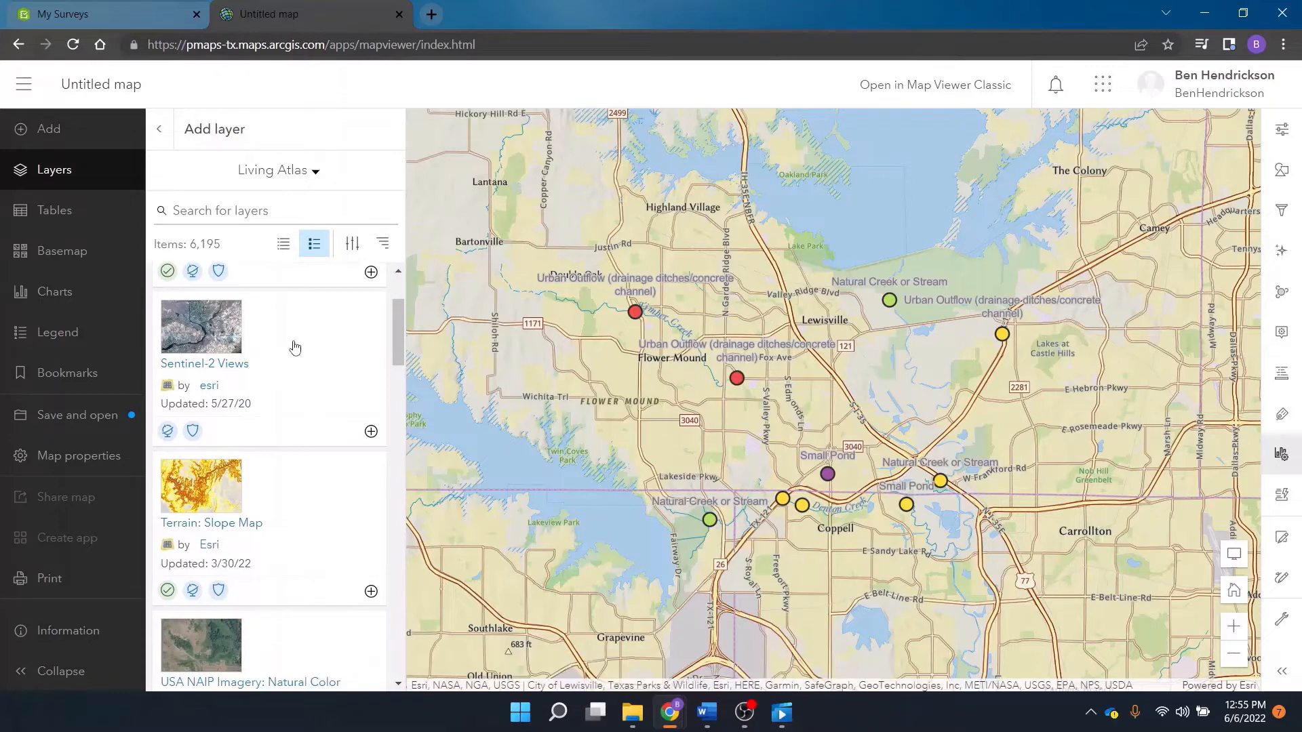
scroll(295, 347, down, 2)
scroll(292, 346, up, 4)
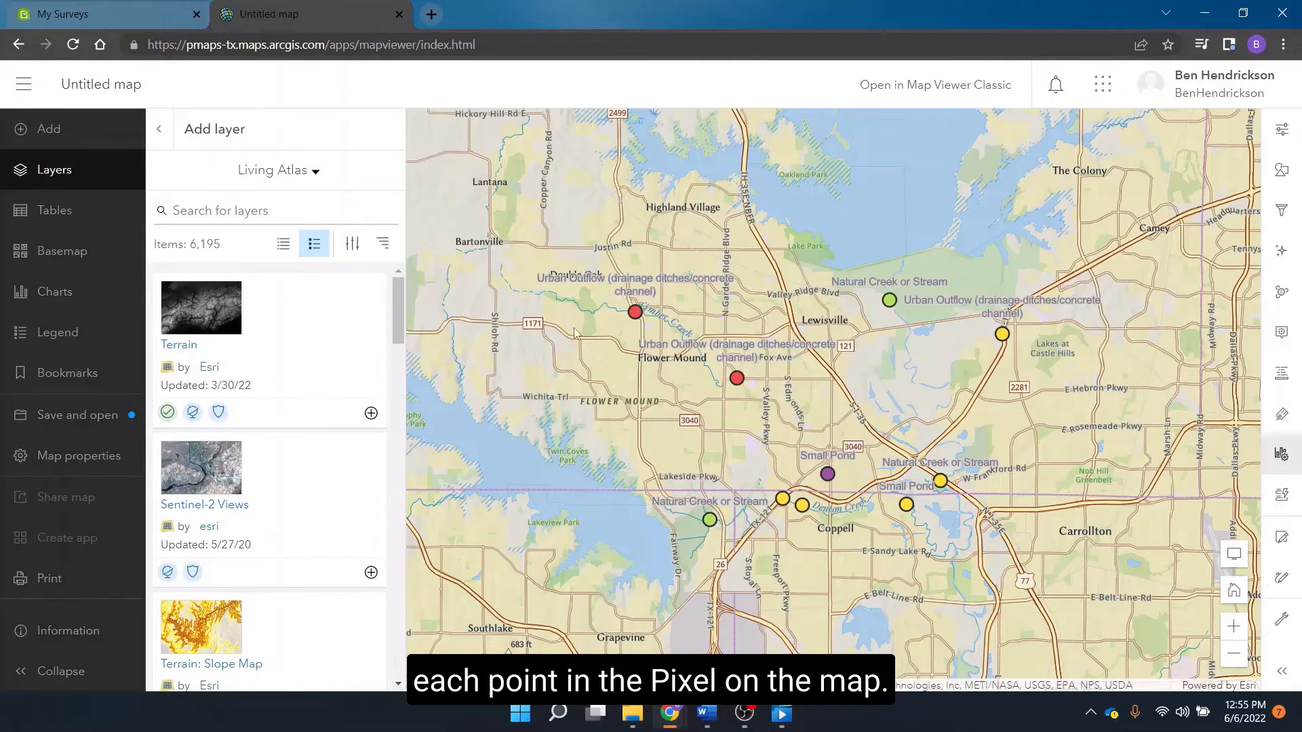
scroll(258, 366, down, 2)
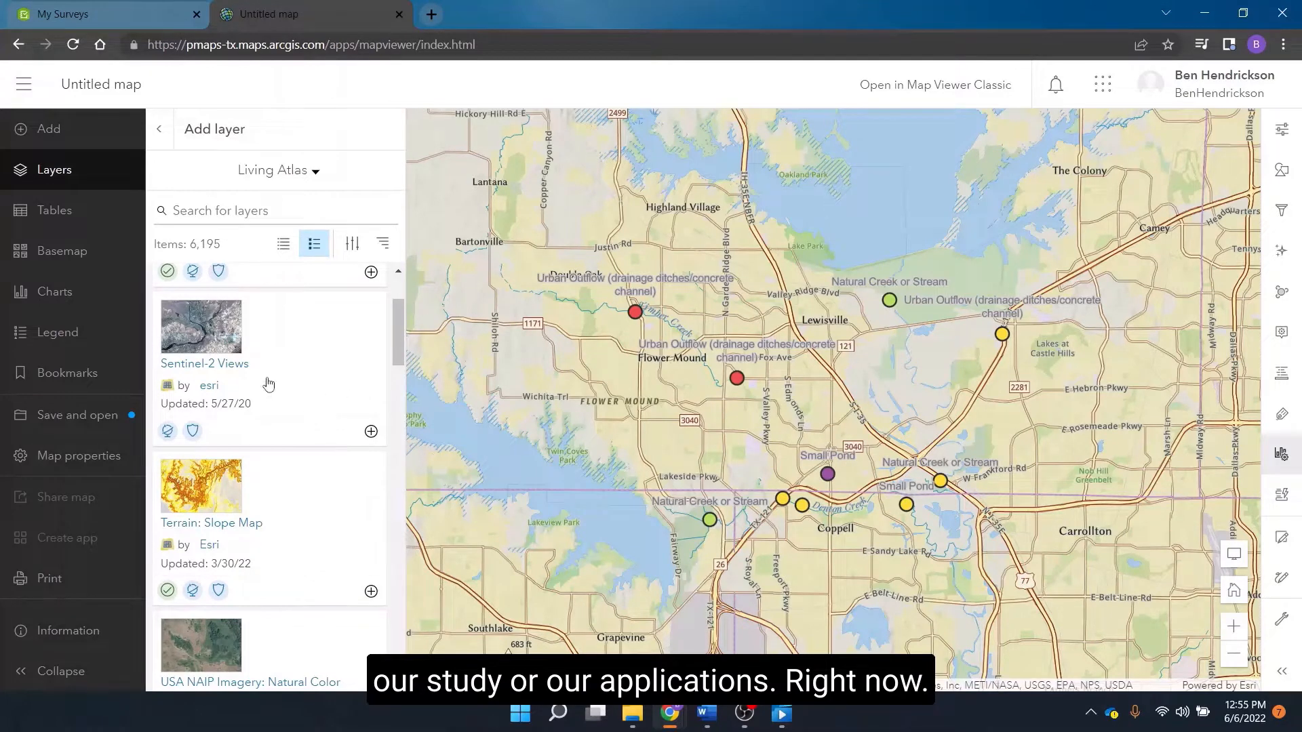
scroll(272, 379, down, 4)
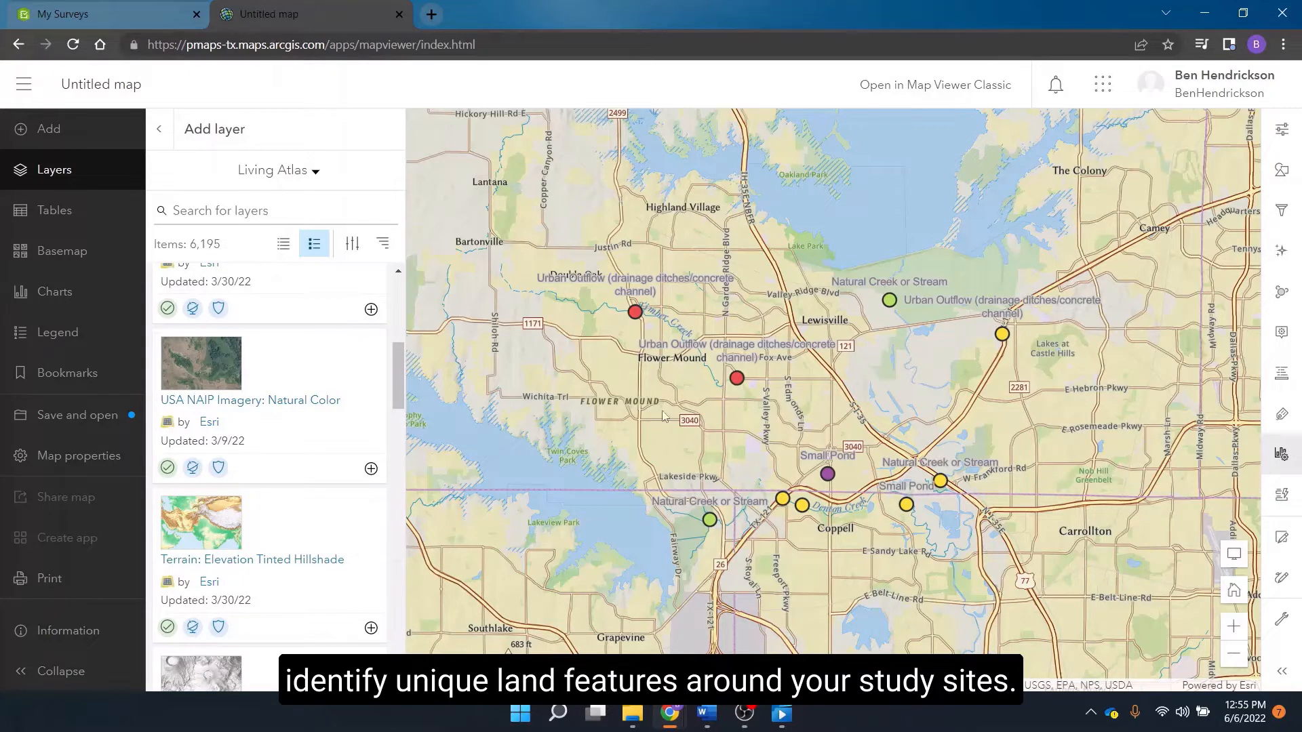
scroll(255, 421, down, 2)
scroll(256, 409, down, 3)
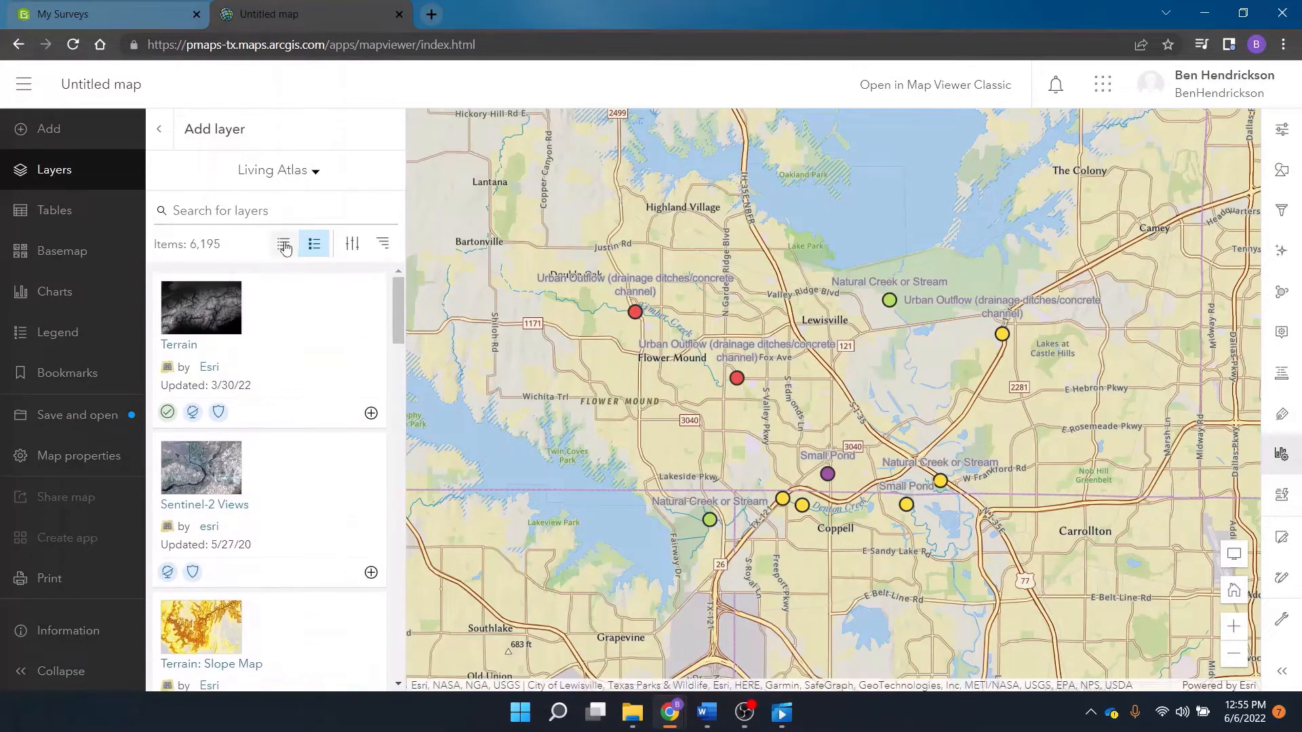
- Search the Living Atlas layers for "watershed"
click(255, 214)
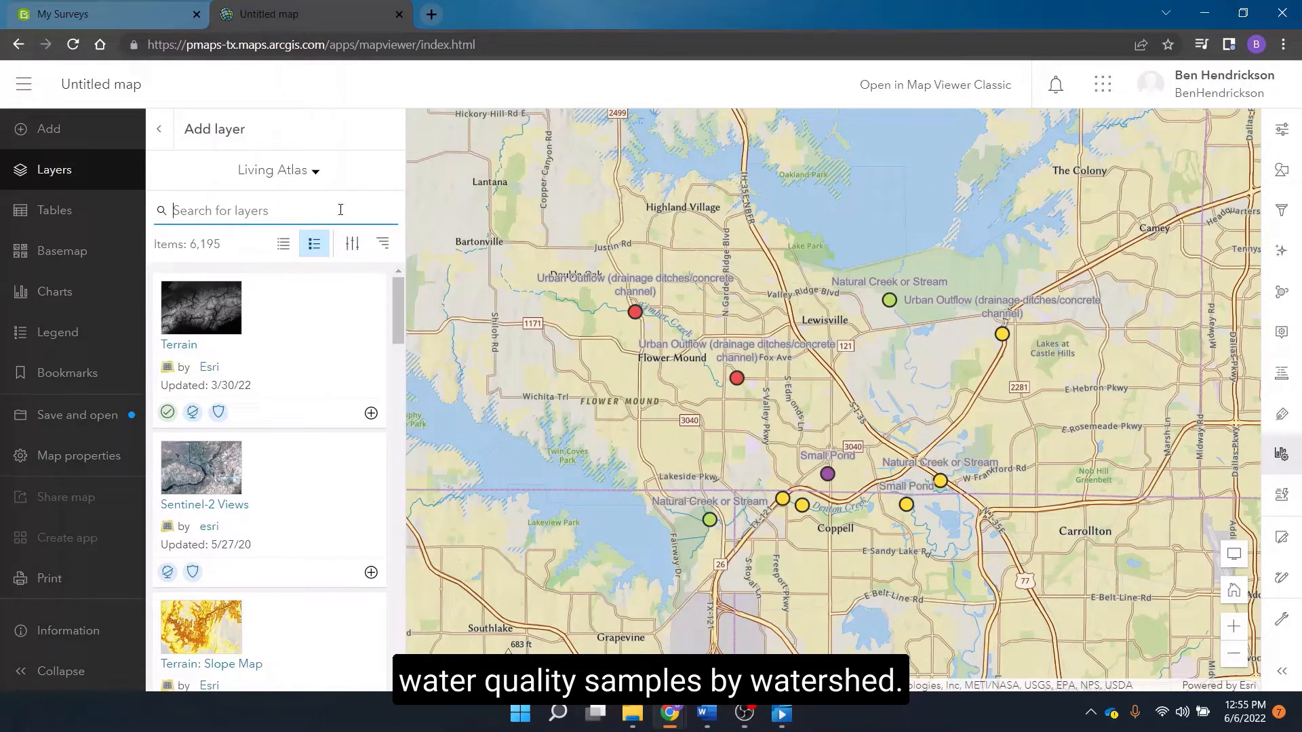
text(wat)
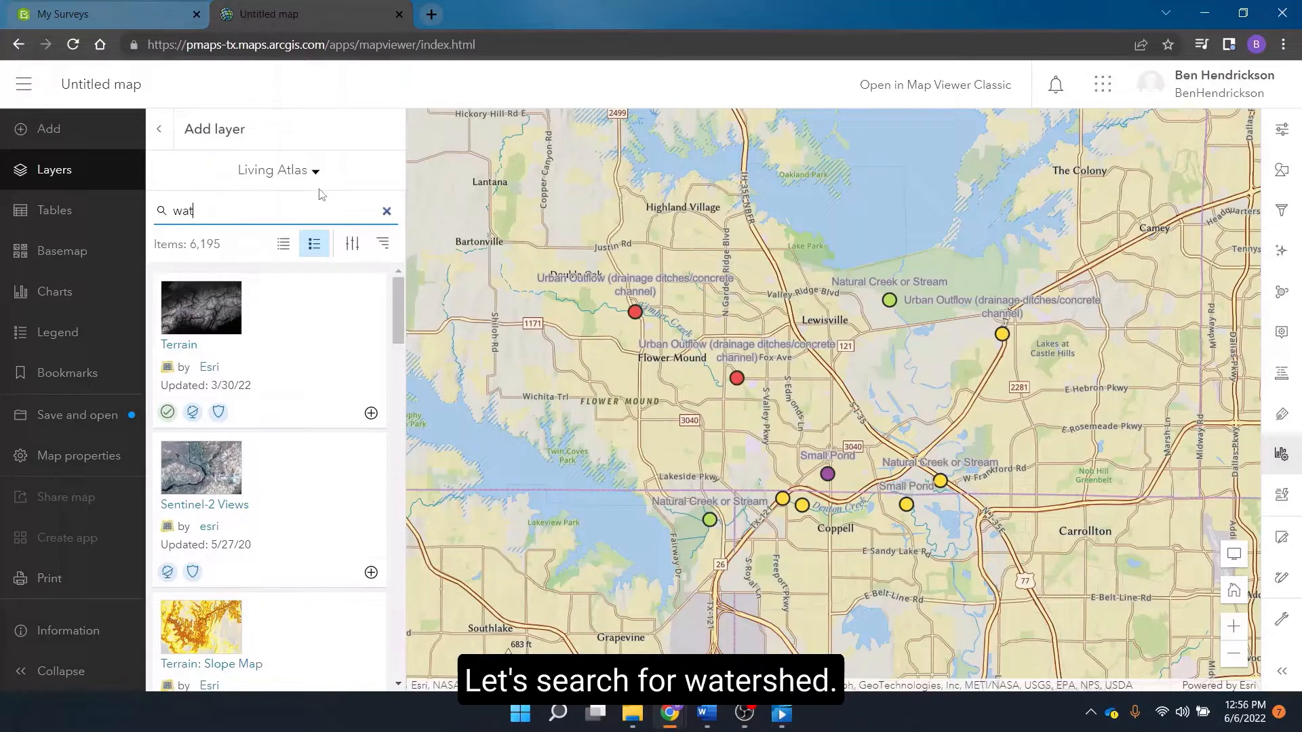
text(ershed)
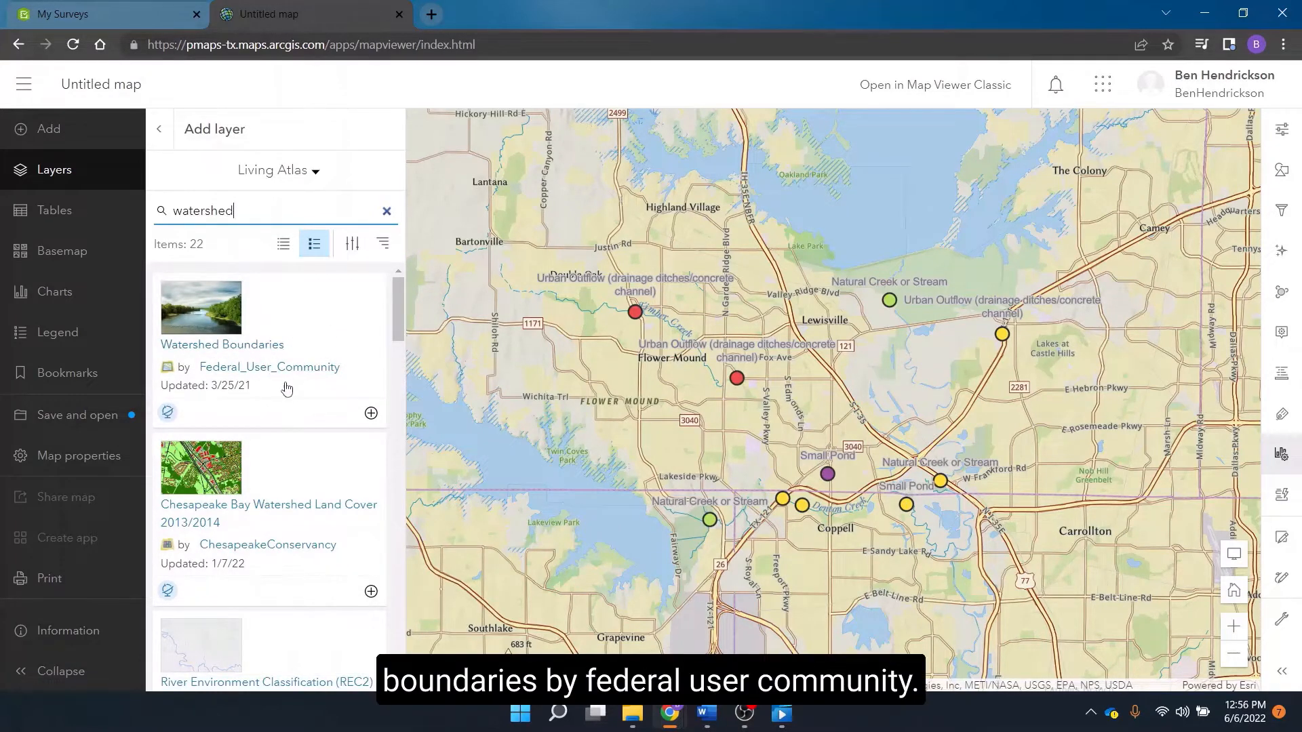
- Review the Watershed Boundaries layer's description, add it to the map, and close the layer and properties panes
click(277, 346)
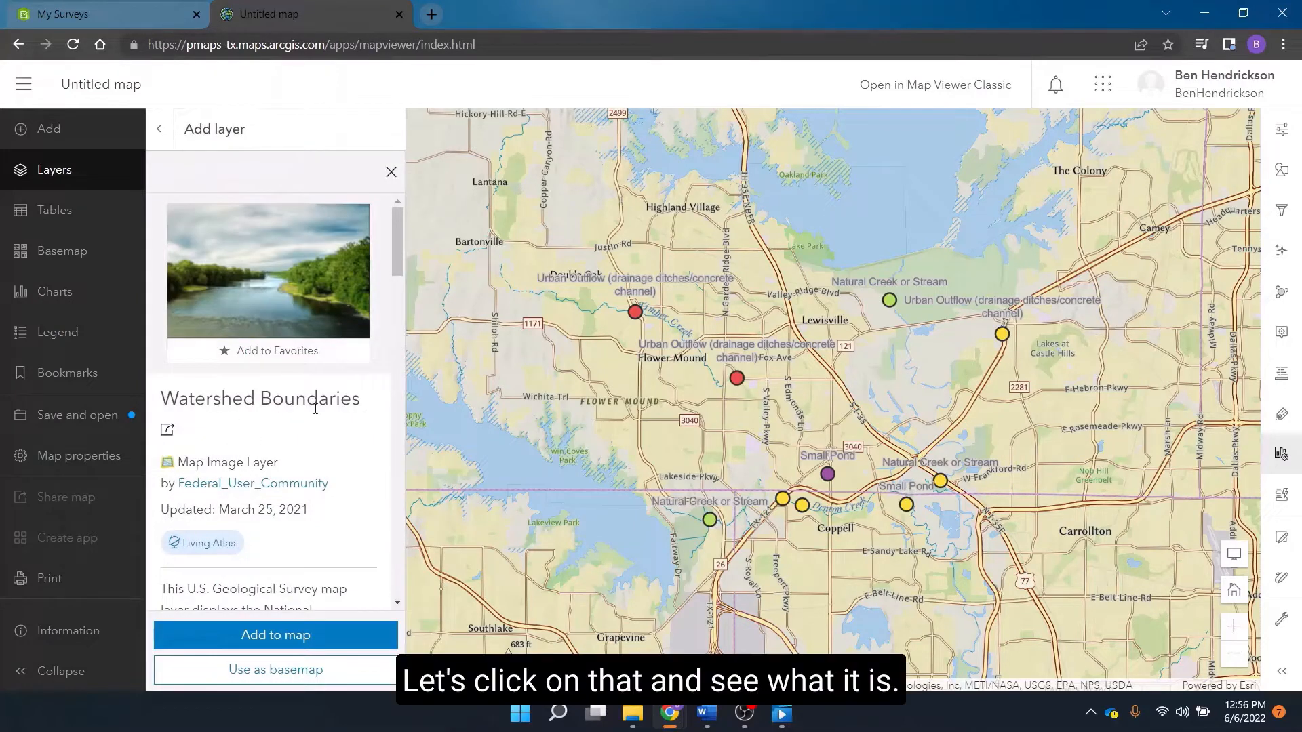
scroll(283, 404, down, 2)
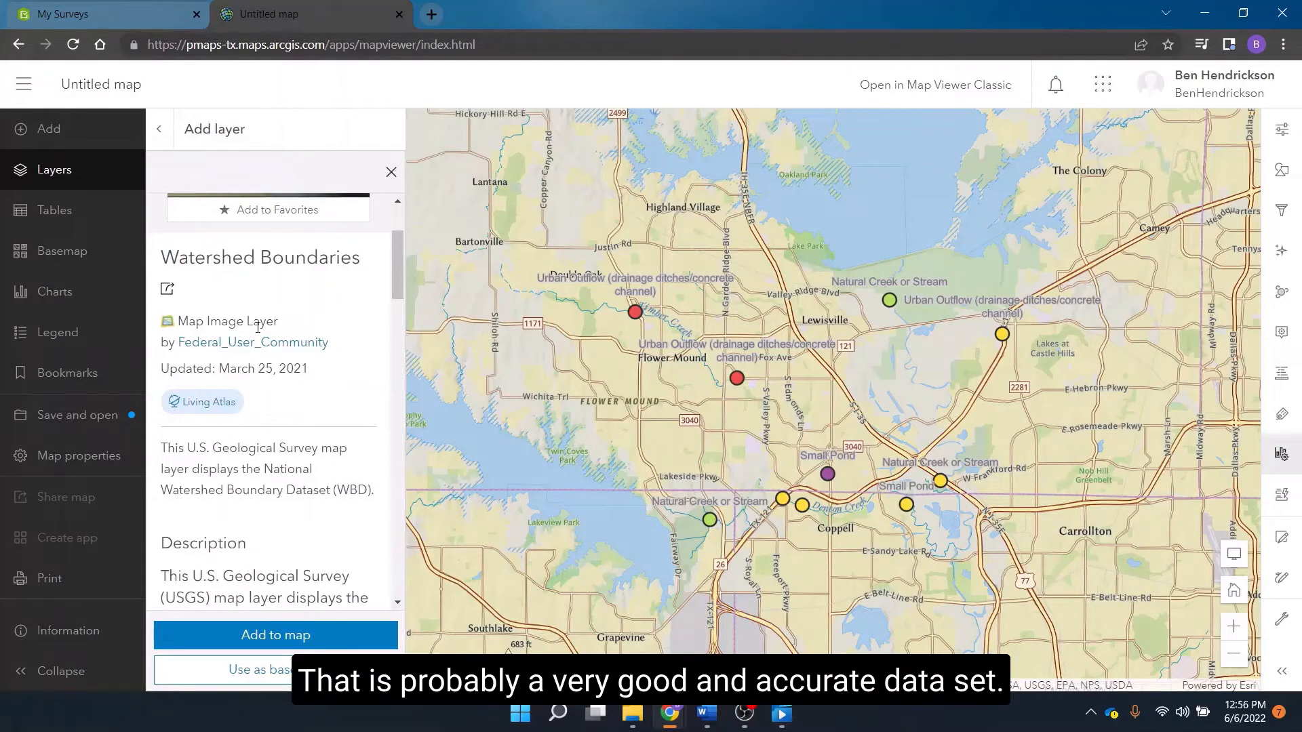
scroll(380, 292, up, 2)
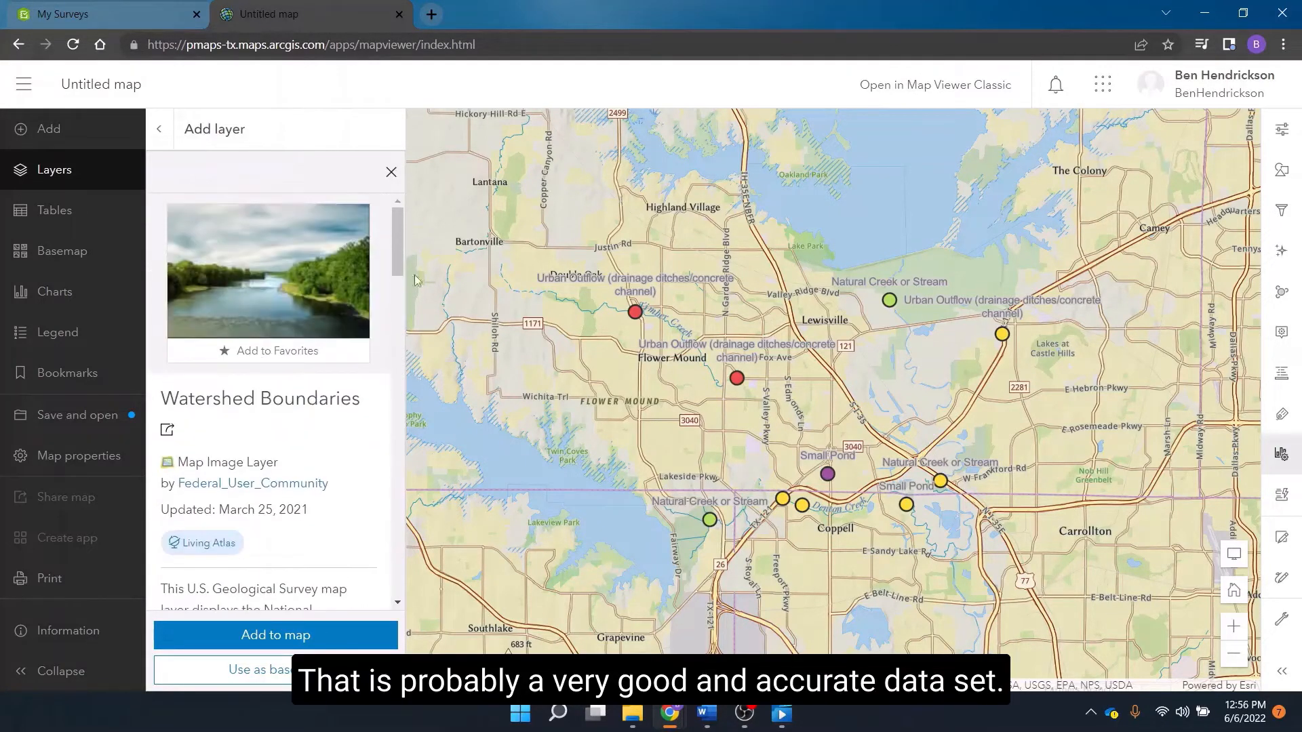
click(310, 630)
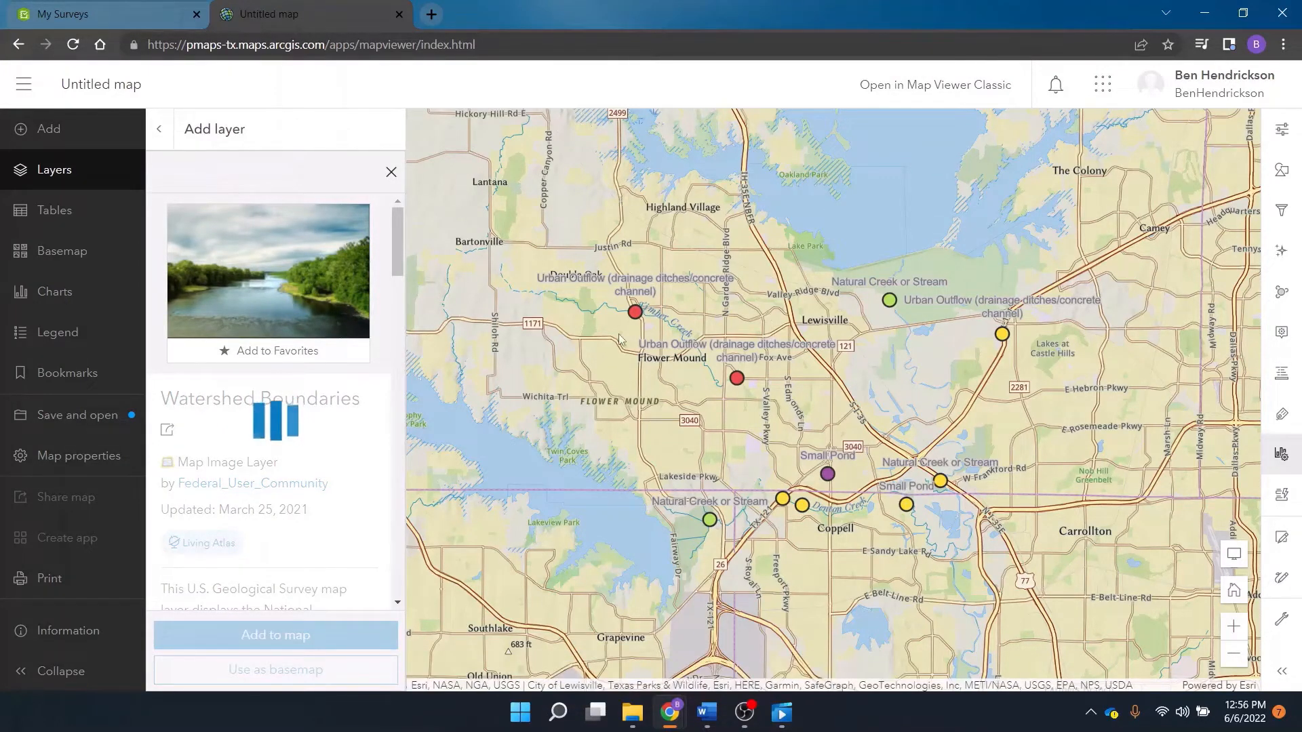
click(390, 174)
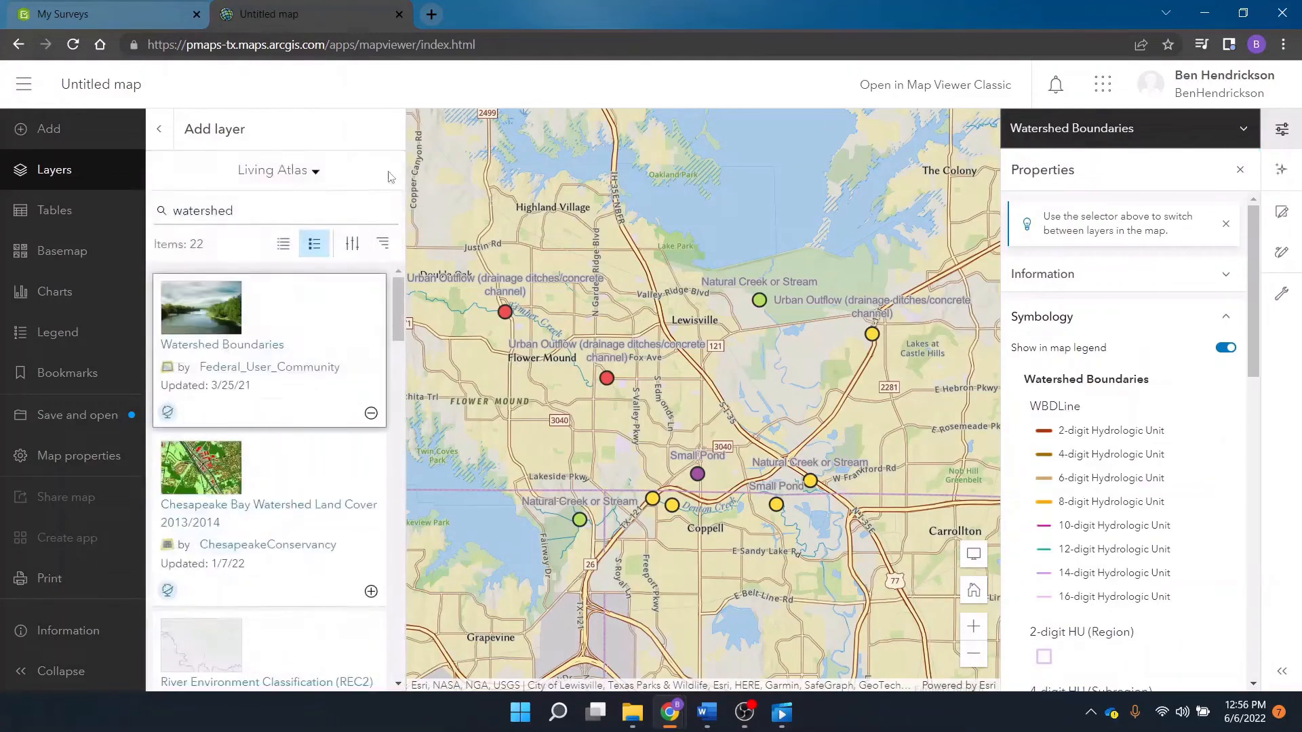
click(1240, 172)
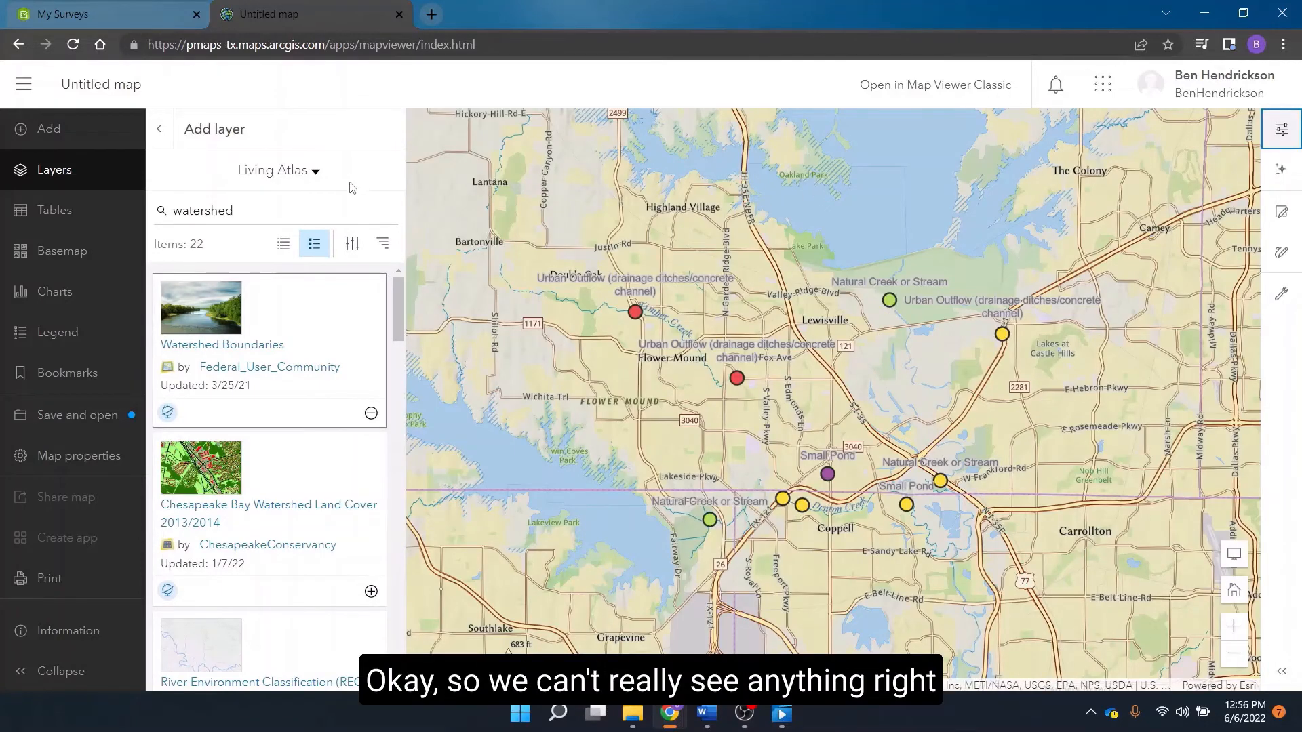
click(160, 129)
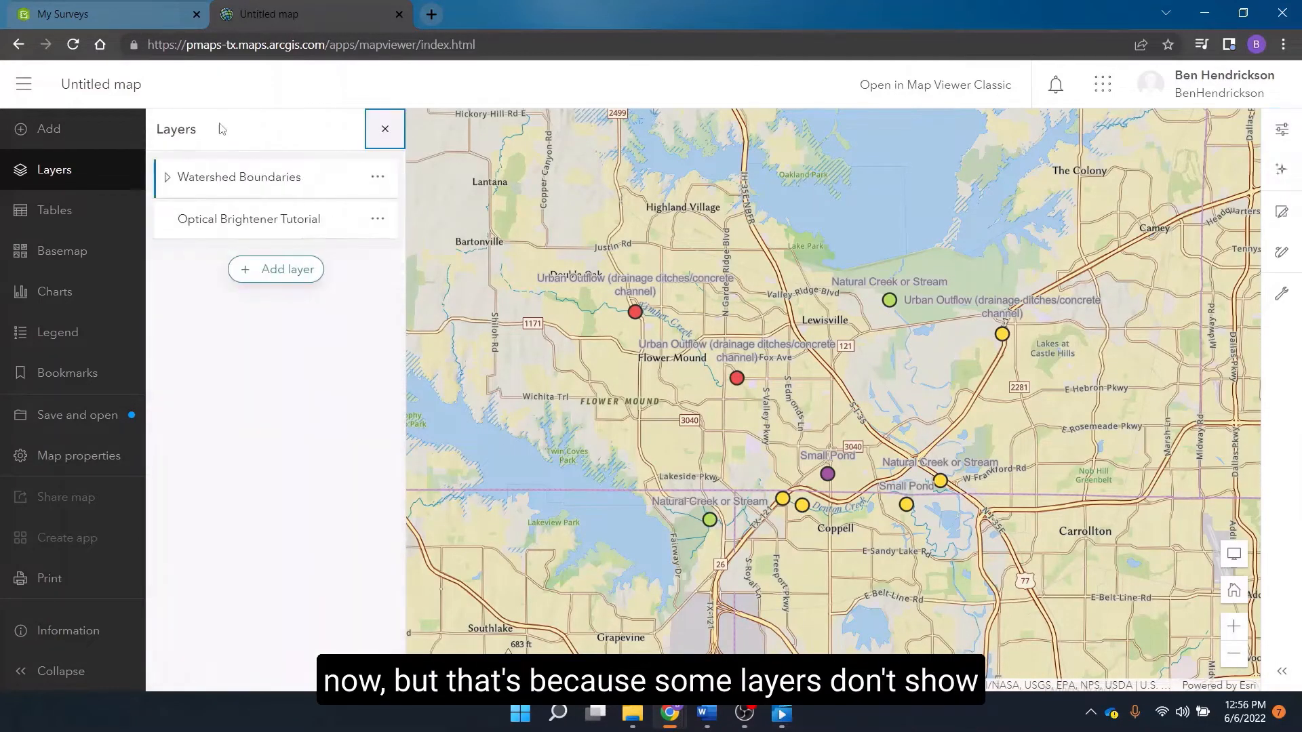
click(384, 130)
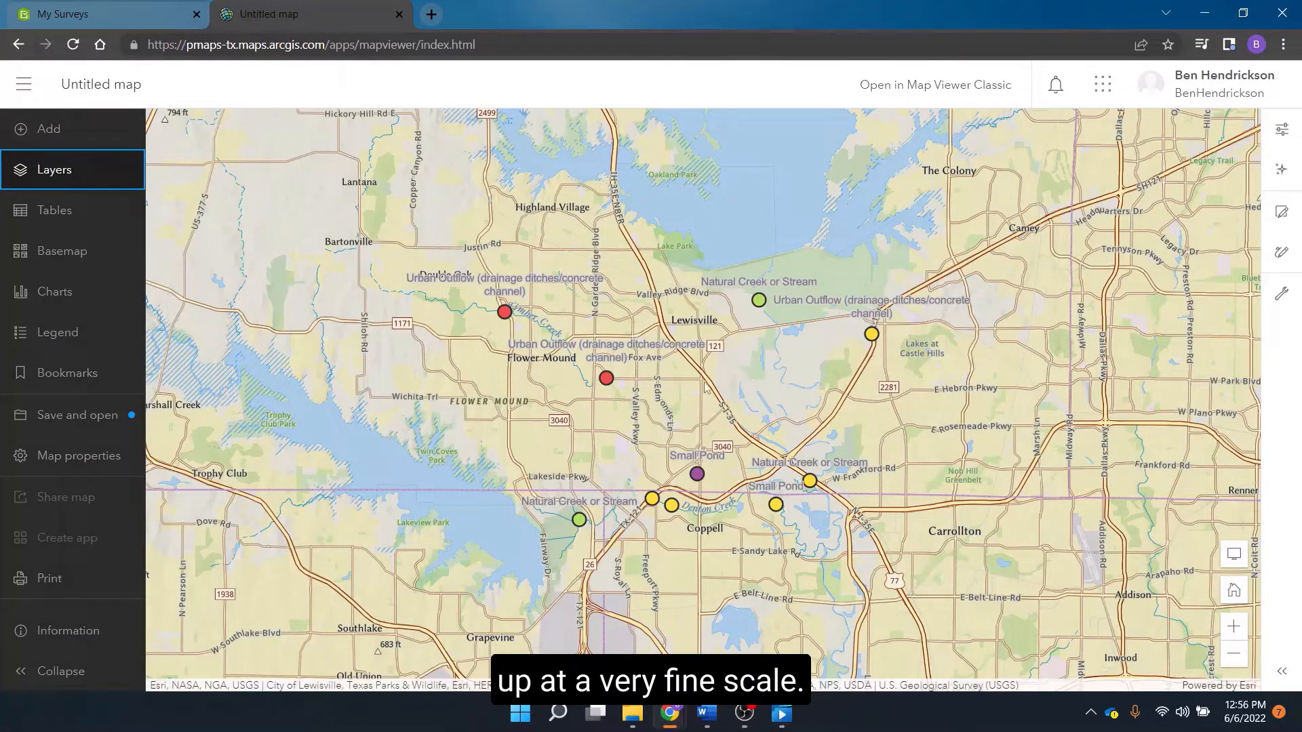
- Examine how the watershed boundaries and HUC levels are drawn at regional and local map scales around Dallas
scroll(701, 397, down, 3)
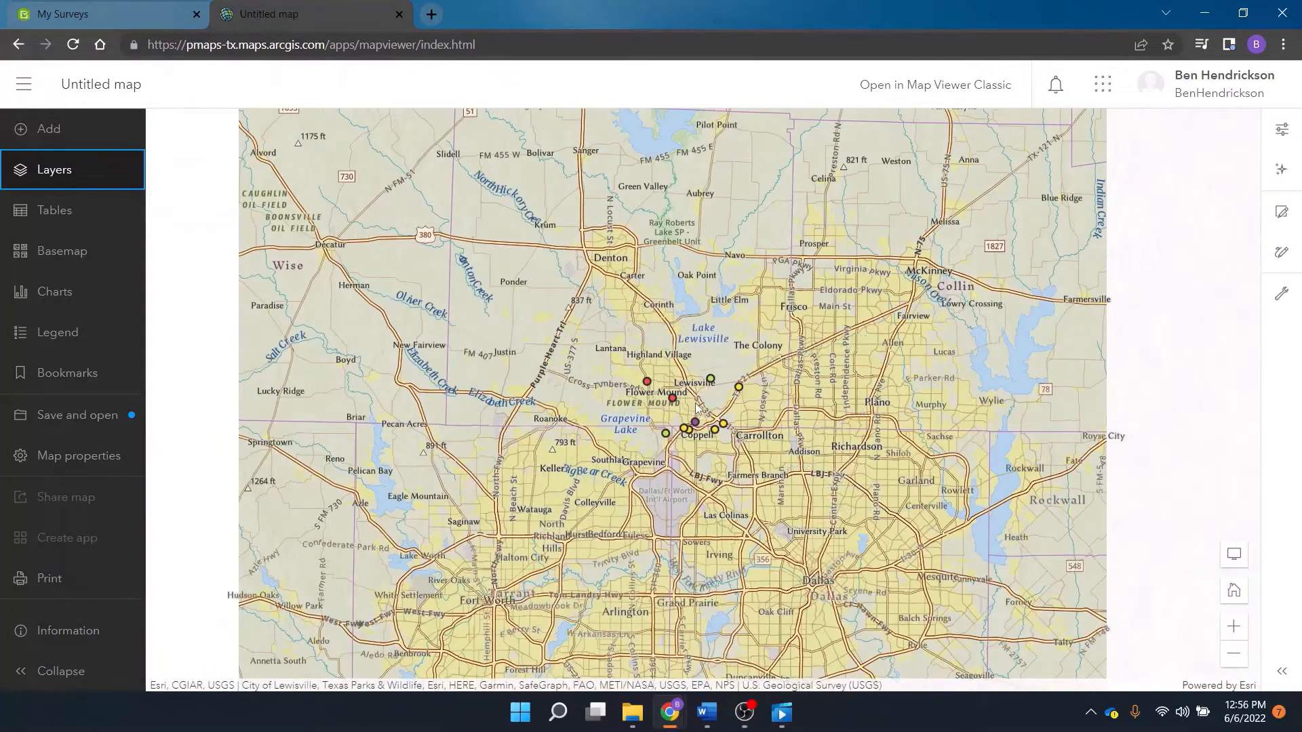
scroll(697, 405, down, 1)
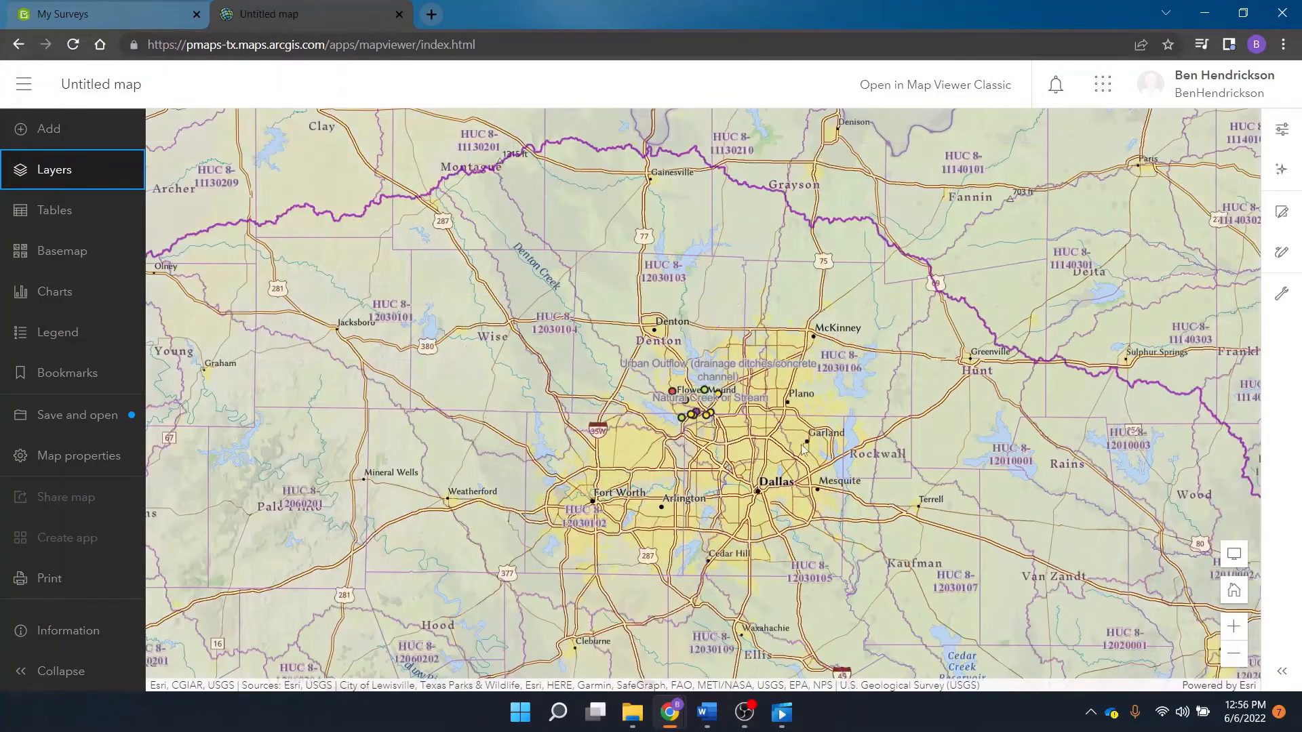
scroll(778, 433, down, 1)
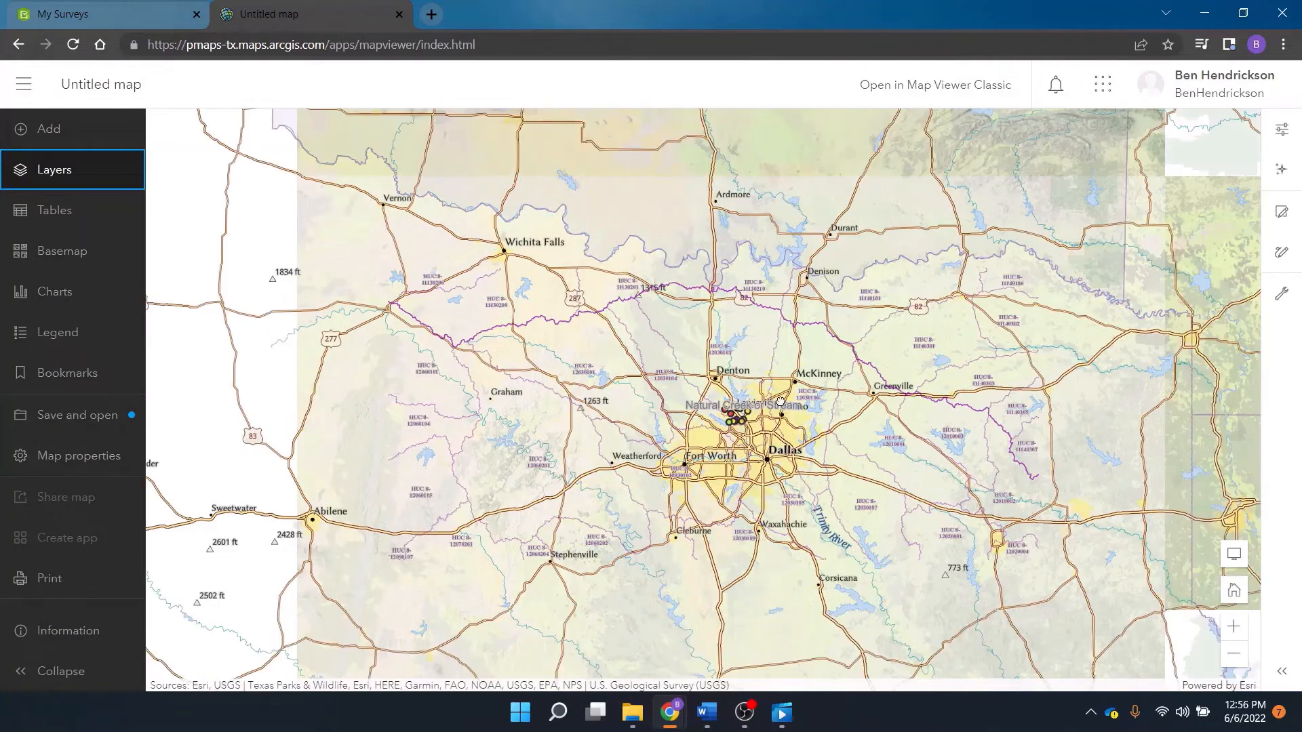
scroll(769, 405, down, 1)
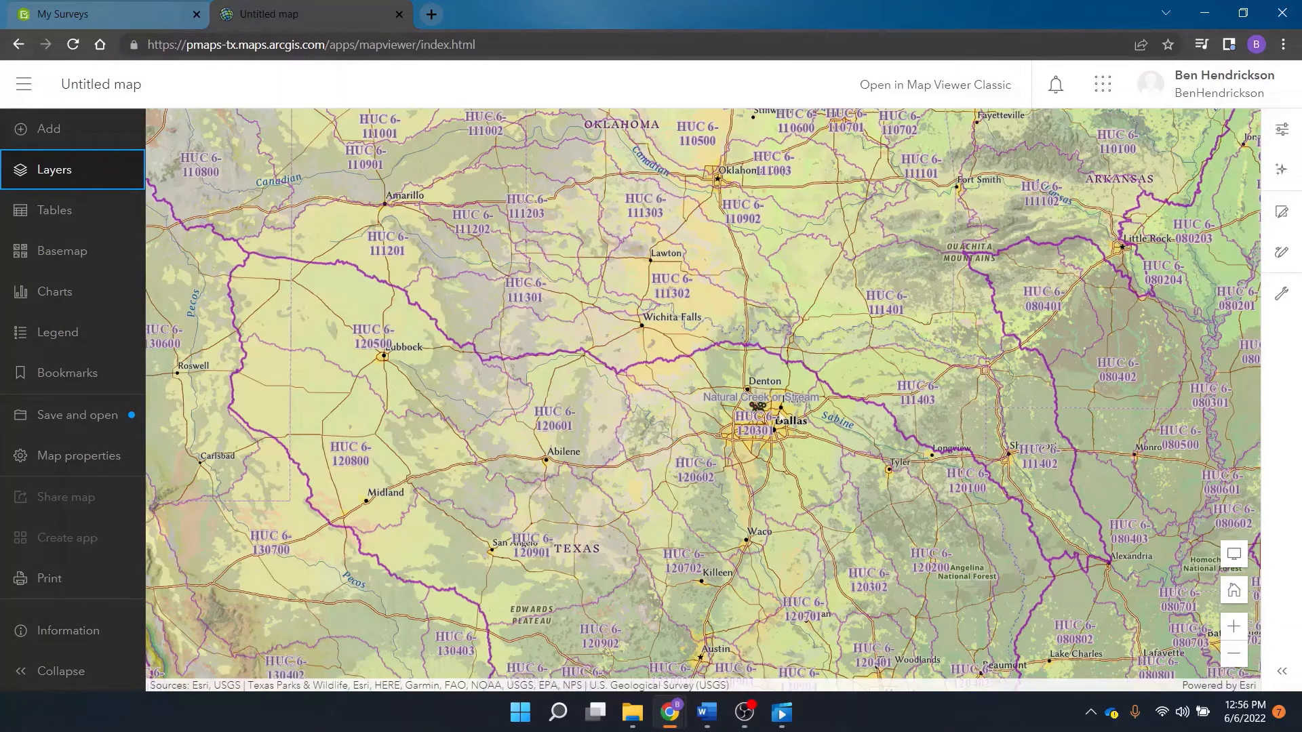
scroll(778, 437, up, 1)
scroll(777, 437, up, 1)
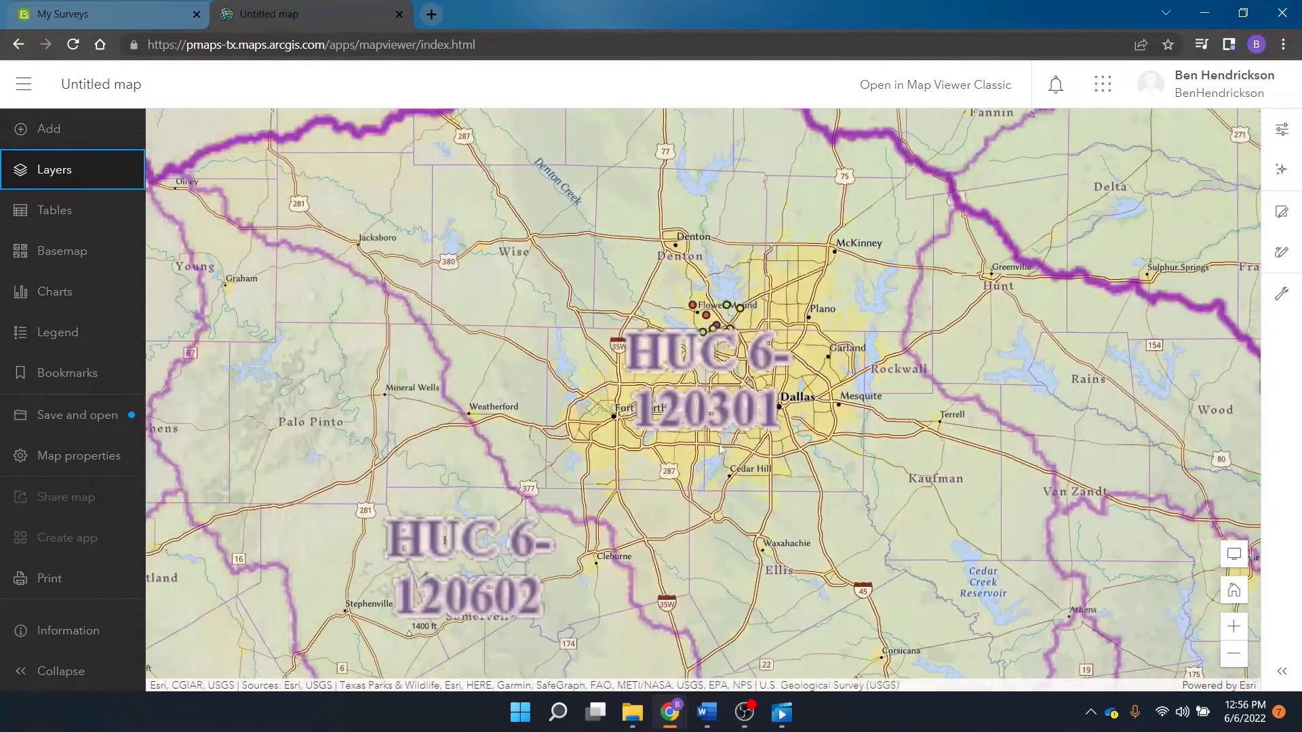
scroll(709, 434, up, 1)
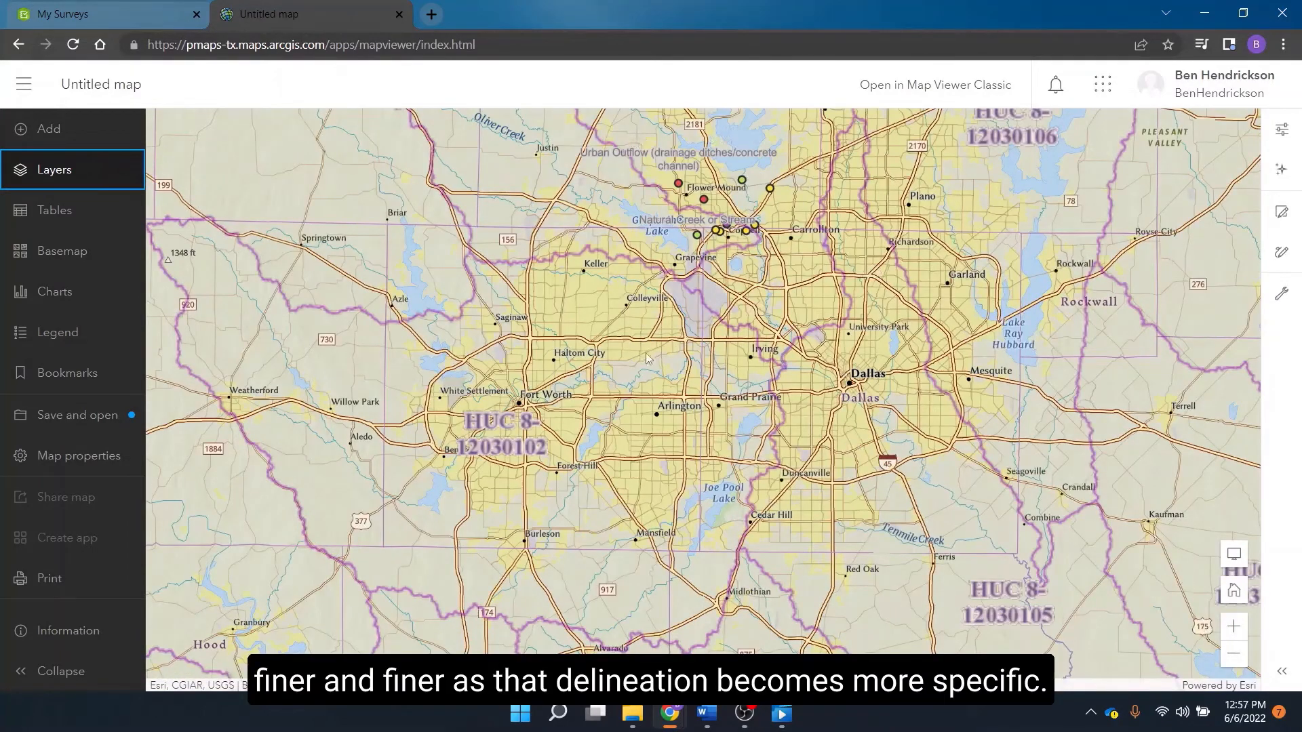
scroll(646, 357, up, 1)
scroll(682, 351, up, 1)
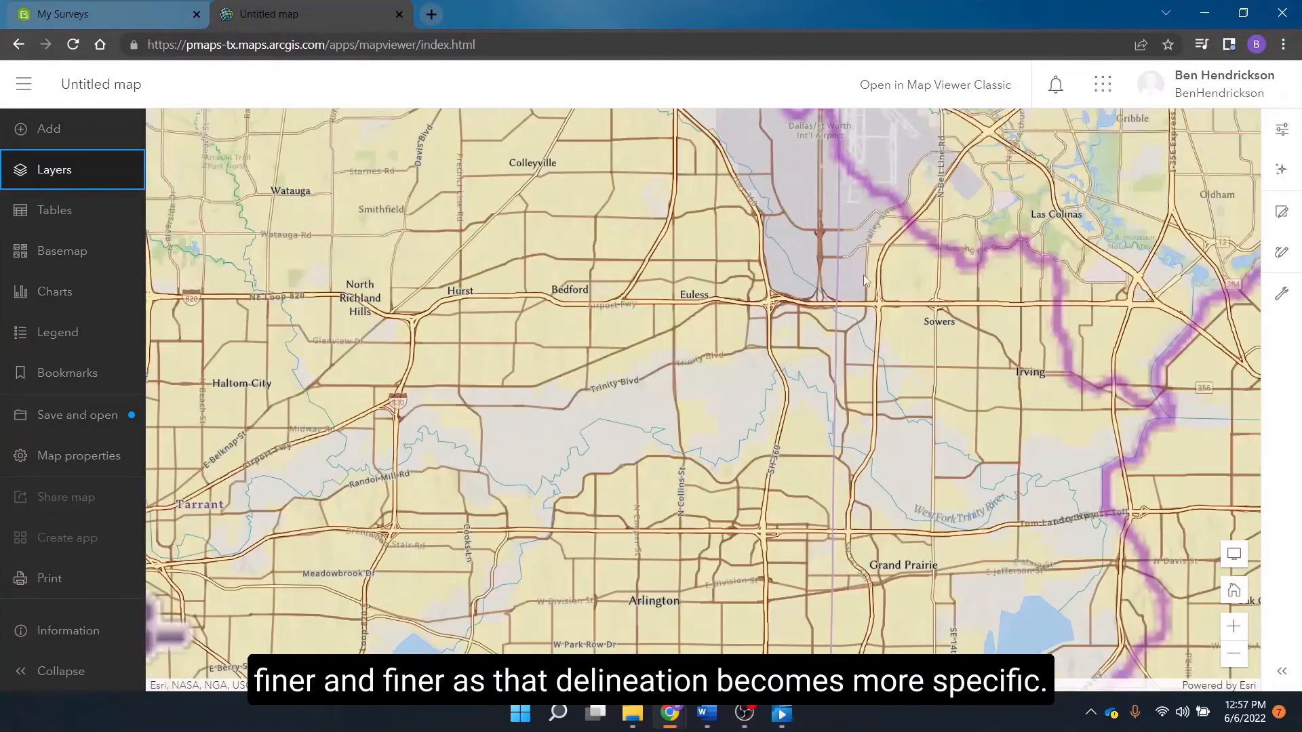
drag(886, 266, 797, 256)
drag(1017, 135, 769, 334)
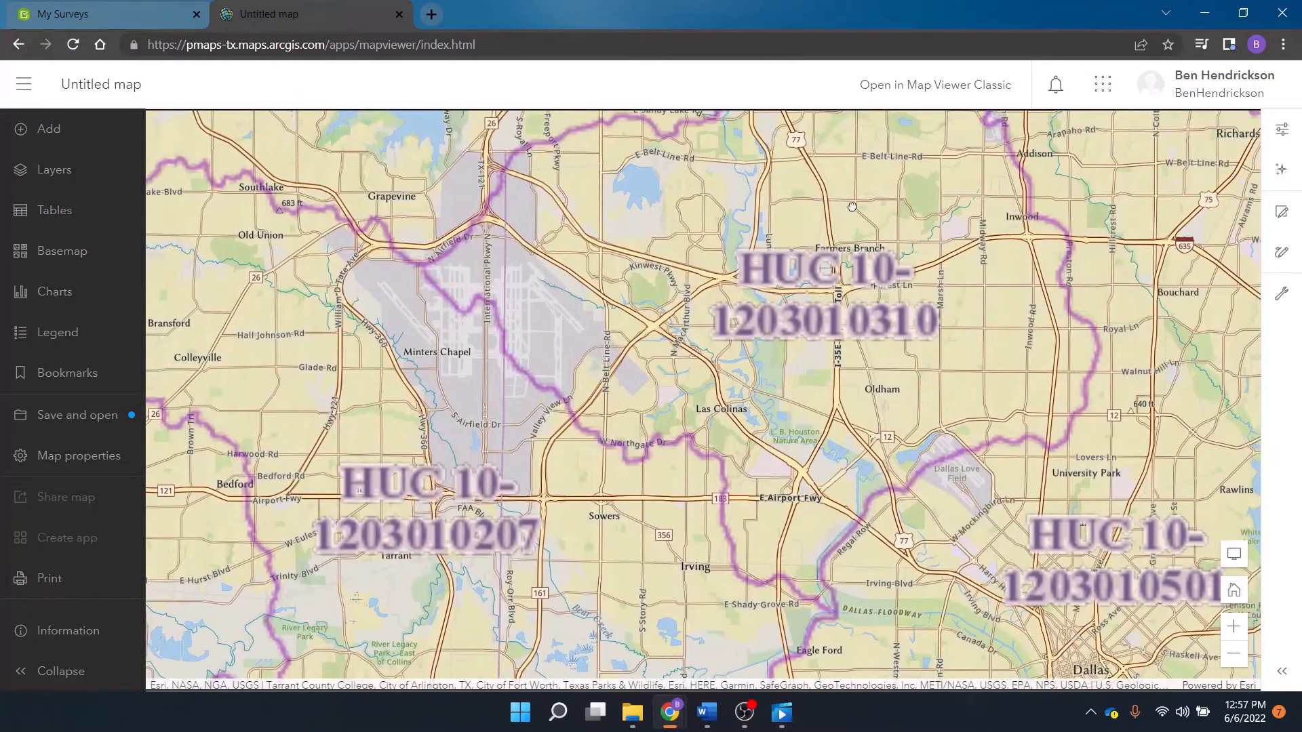
drag(853, 207, 835, 403)
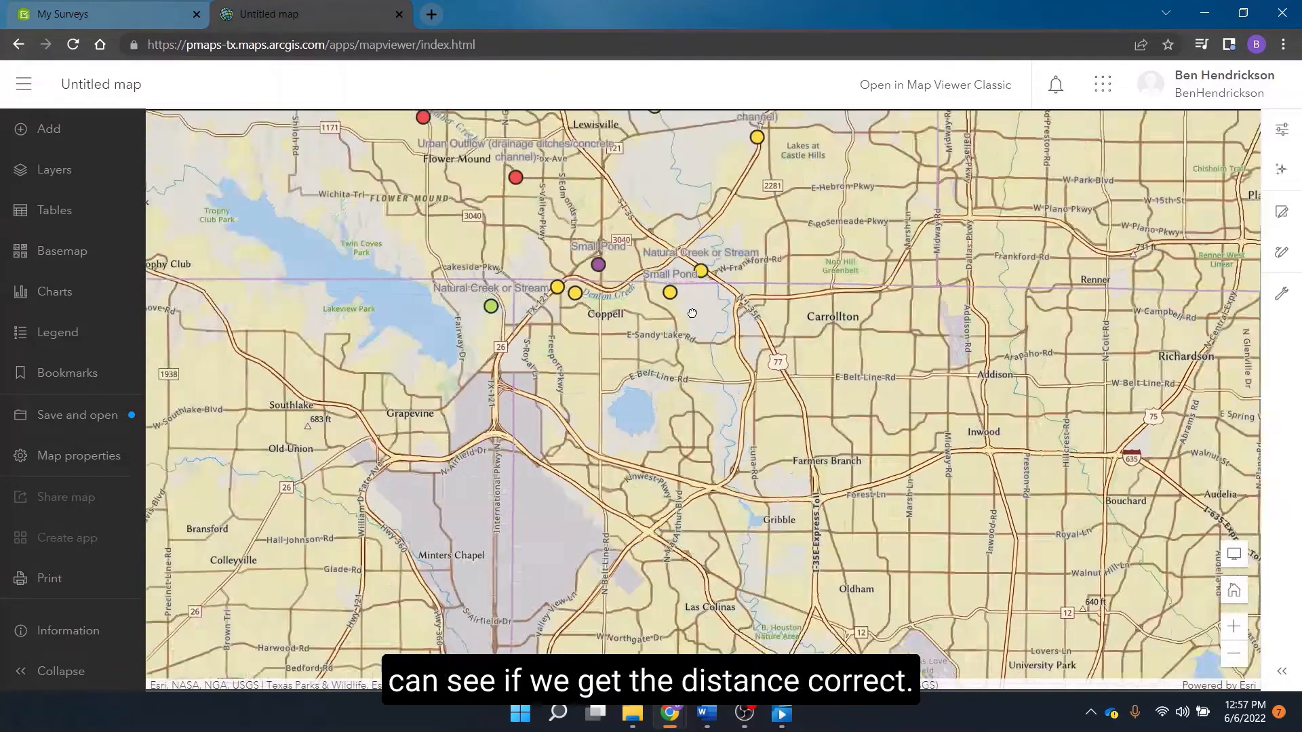
- Examine which HUC 12 watersheds contain the water sample points around Lewisville, Flower Mound and Coppell
scroll(691, 313, down, 3)
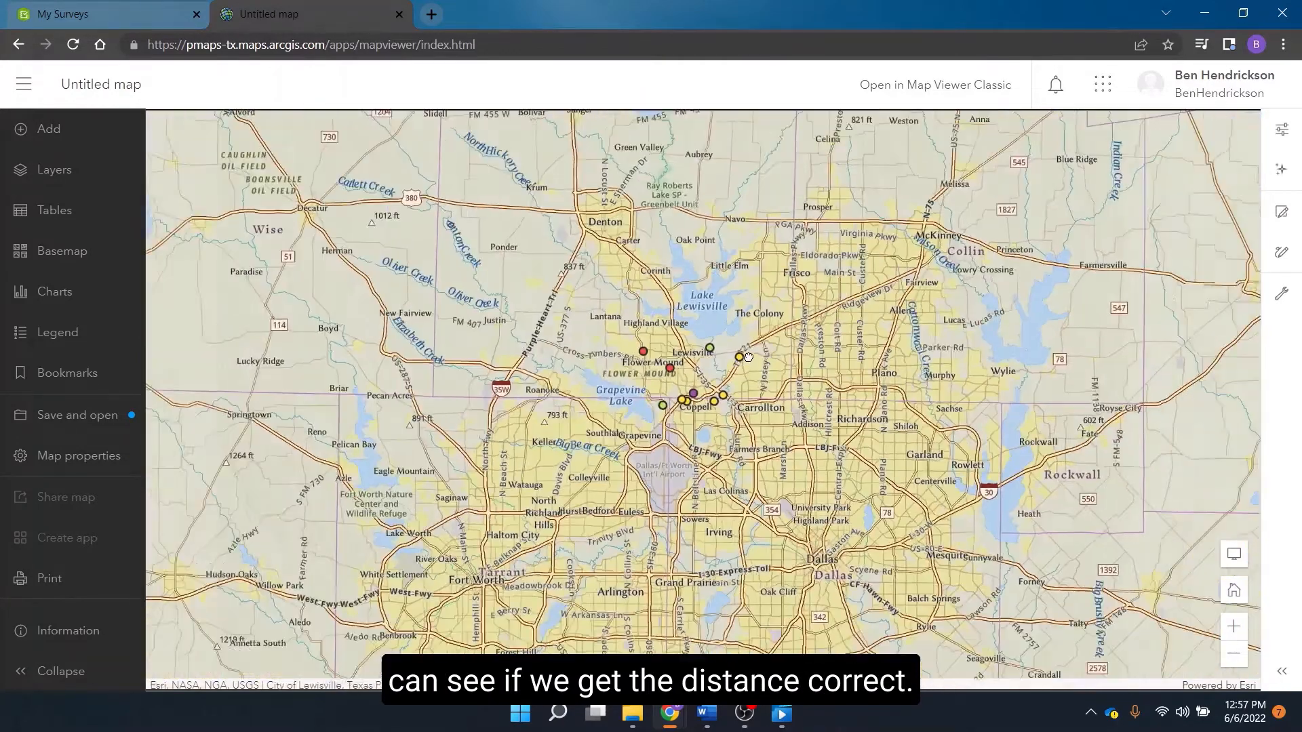
scroll(690, 343, up, 2)
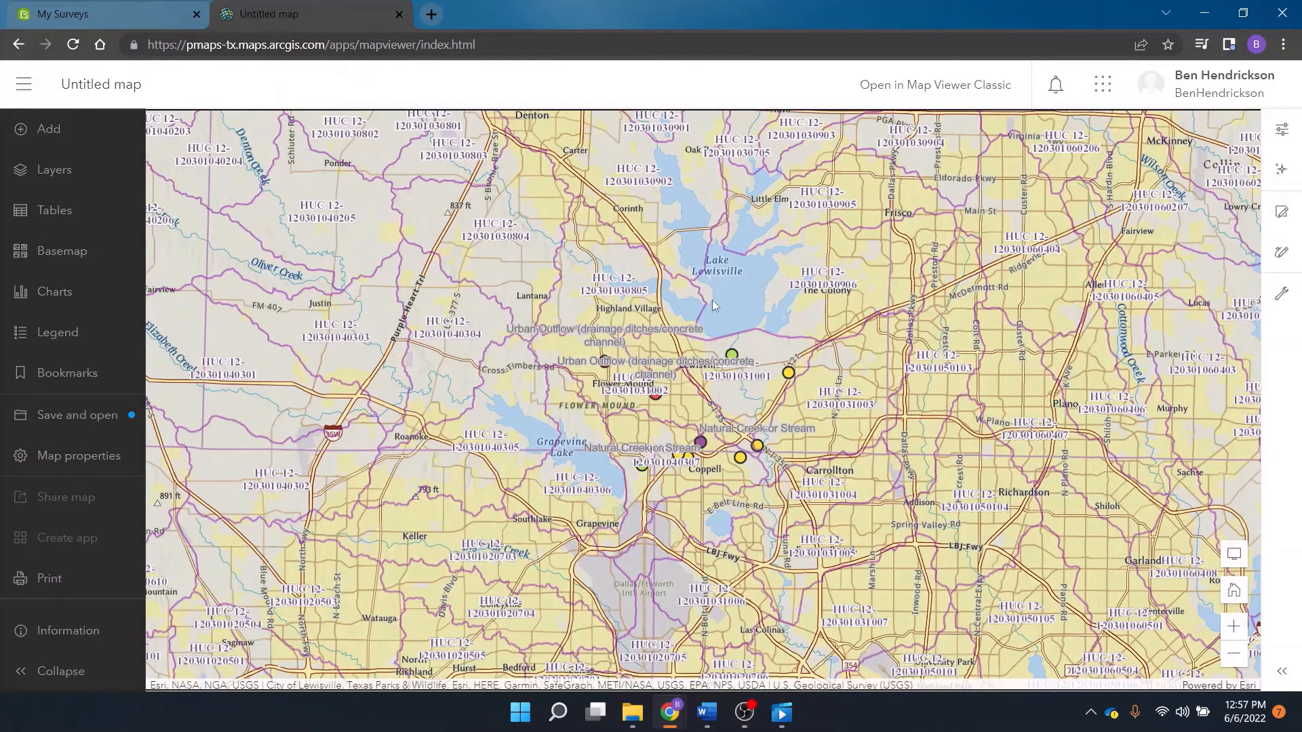
scroll(705, 380, up, 2)
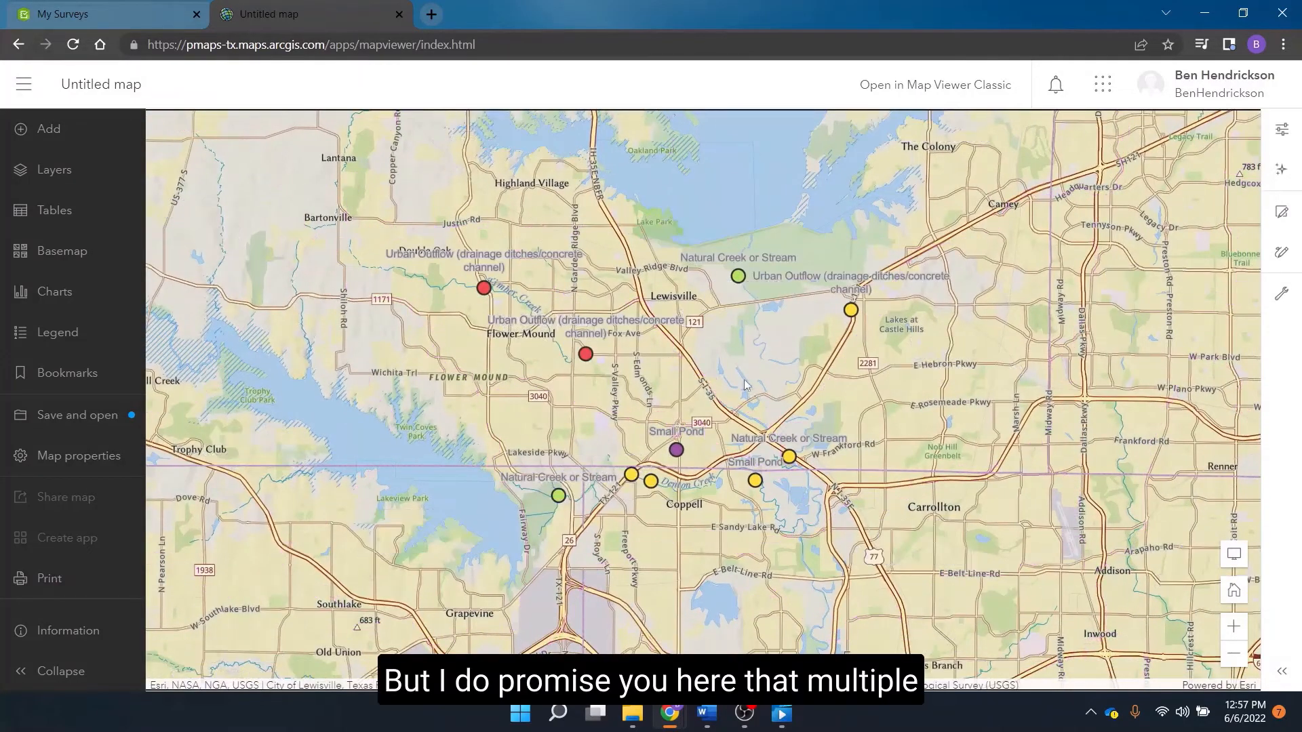
scroll(744, 384, down, 2)
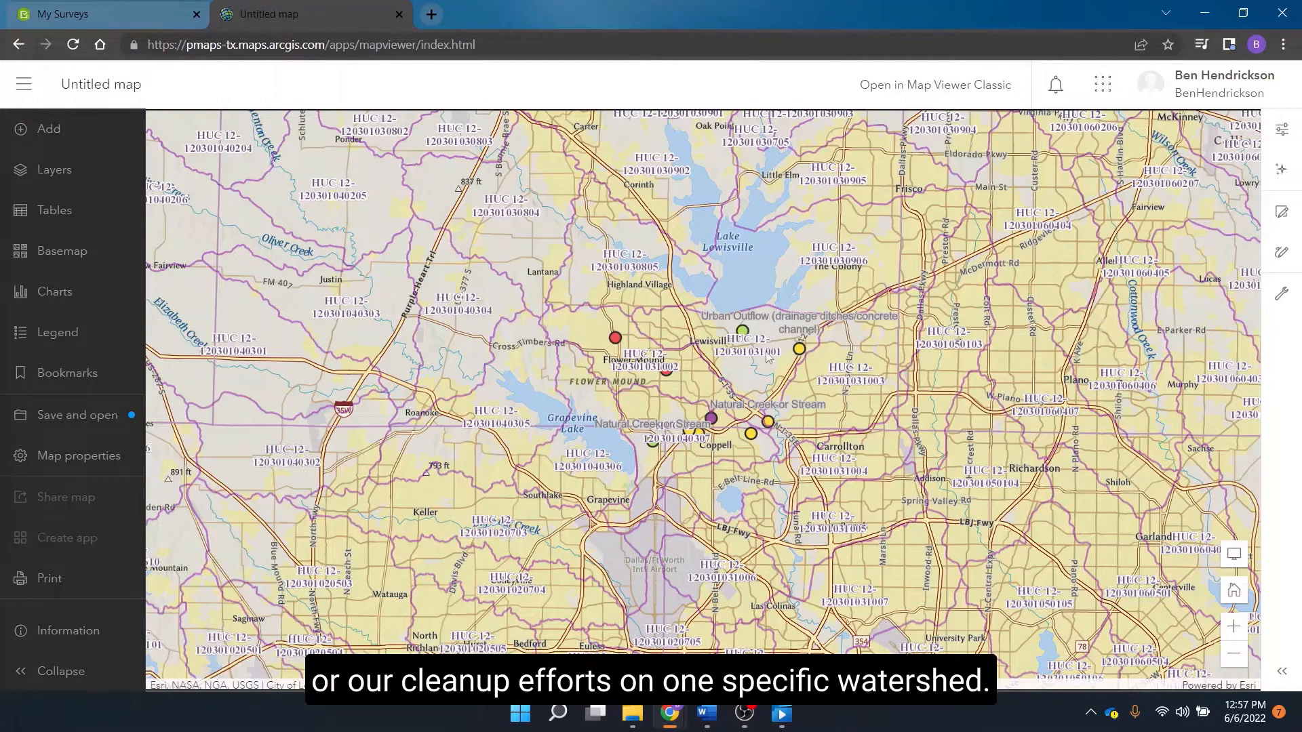
scroll(885, 383, up, 3)
drag(746, 370, 894, 399)
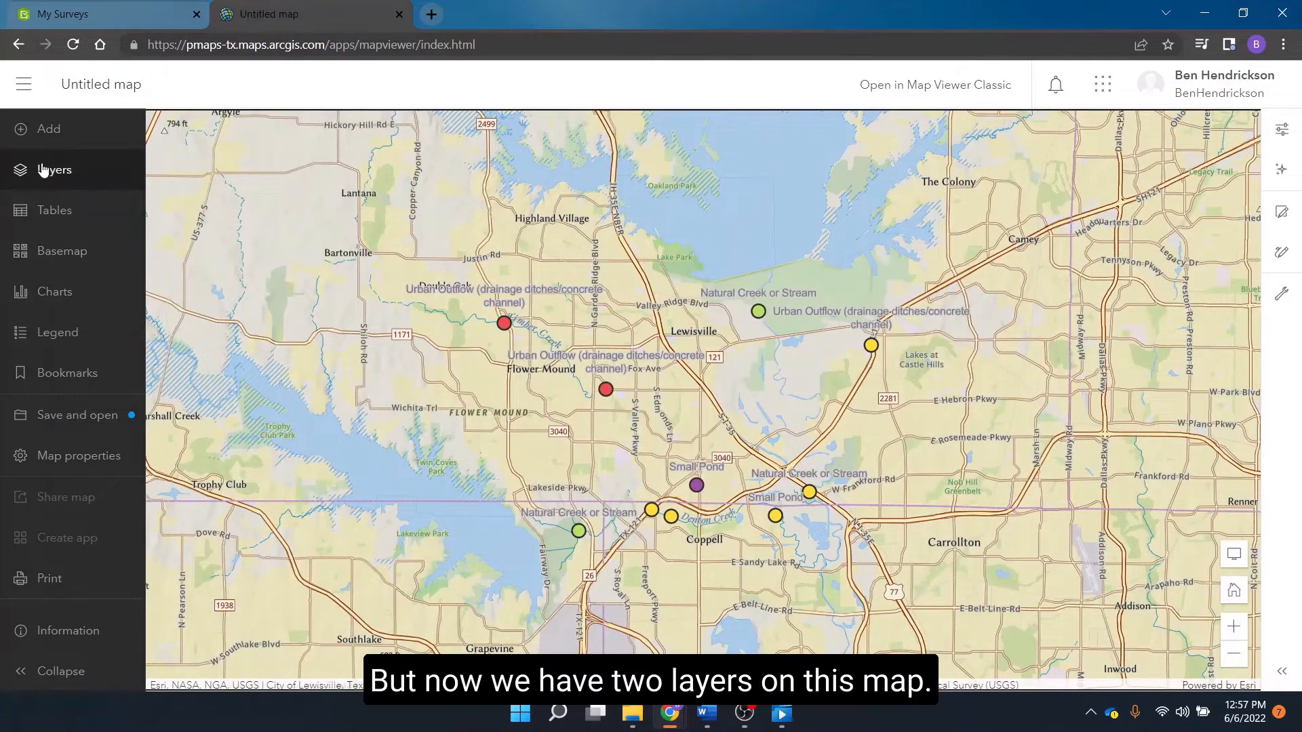
- Move the Optical Brightener Tutorial layer above Watershed Boundaries in the map's layer order
click(42, 169)
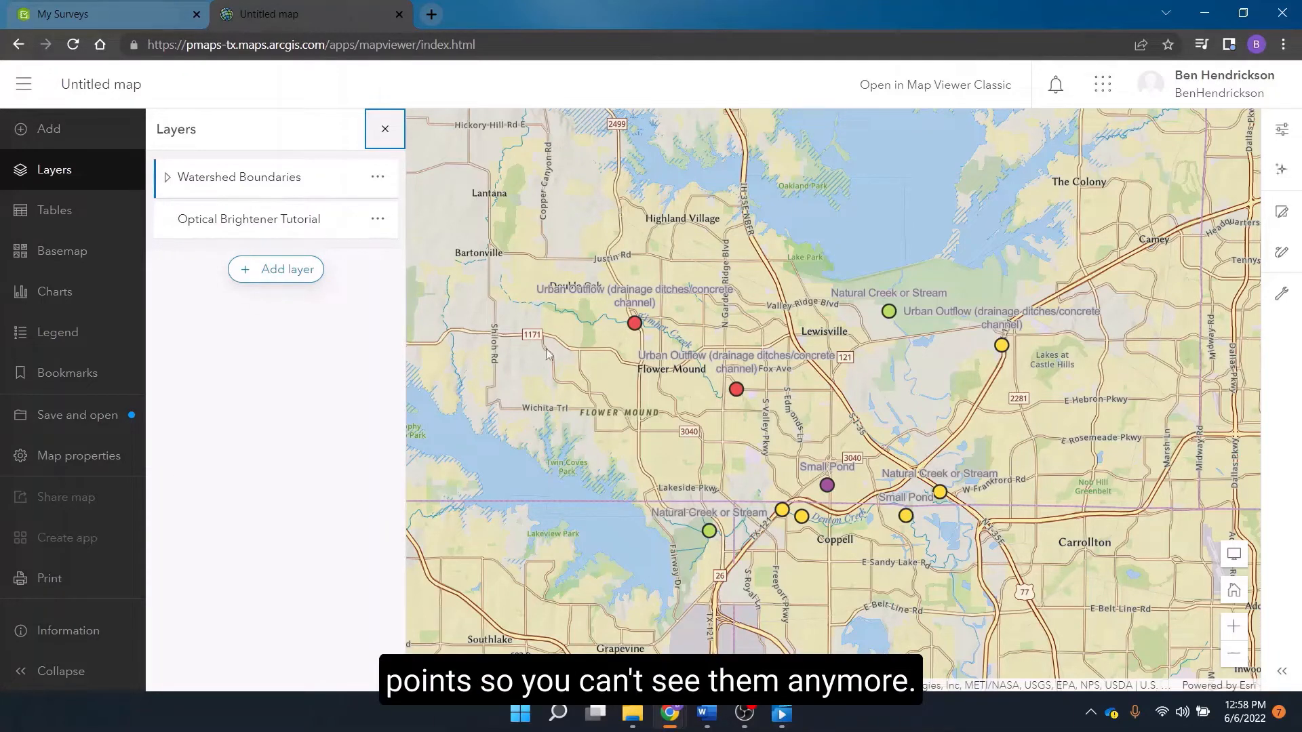
drag(239, 219, 242, 161)
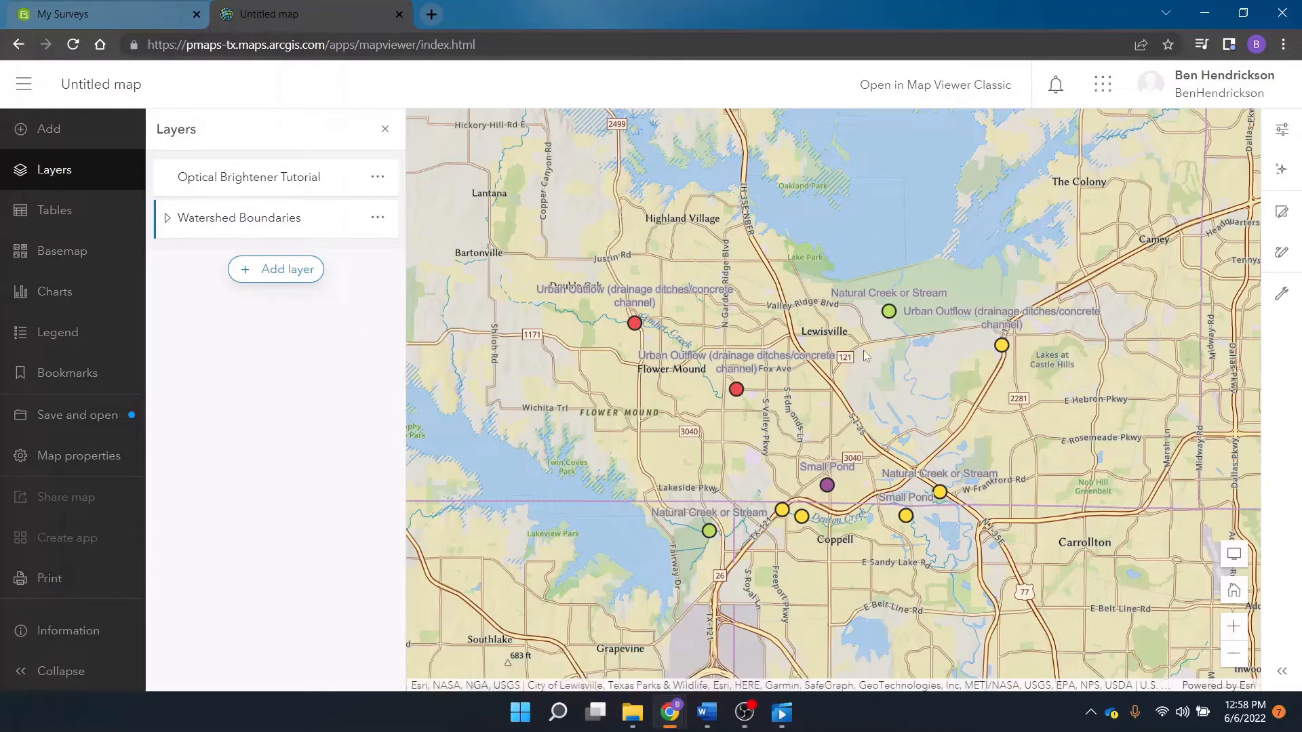
- Rename the Optical Brightener Tutorial layer as Optical Brightener Sample Results
click(377, 177)
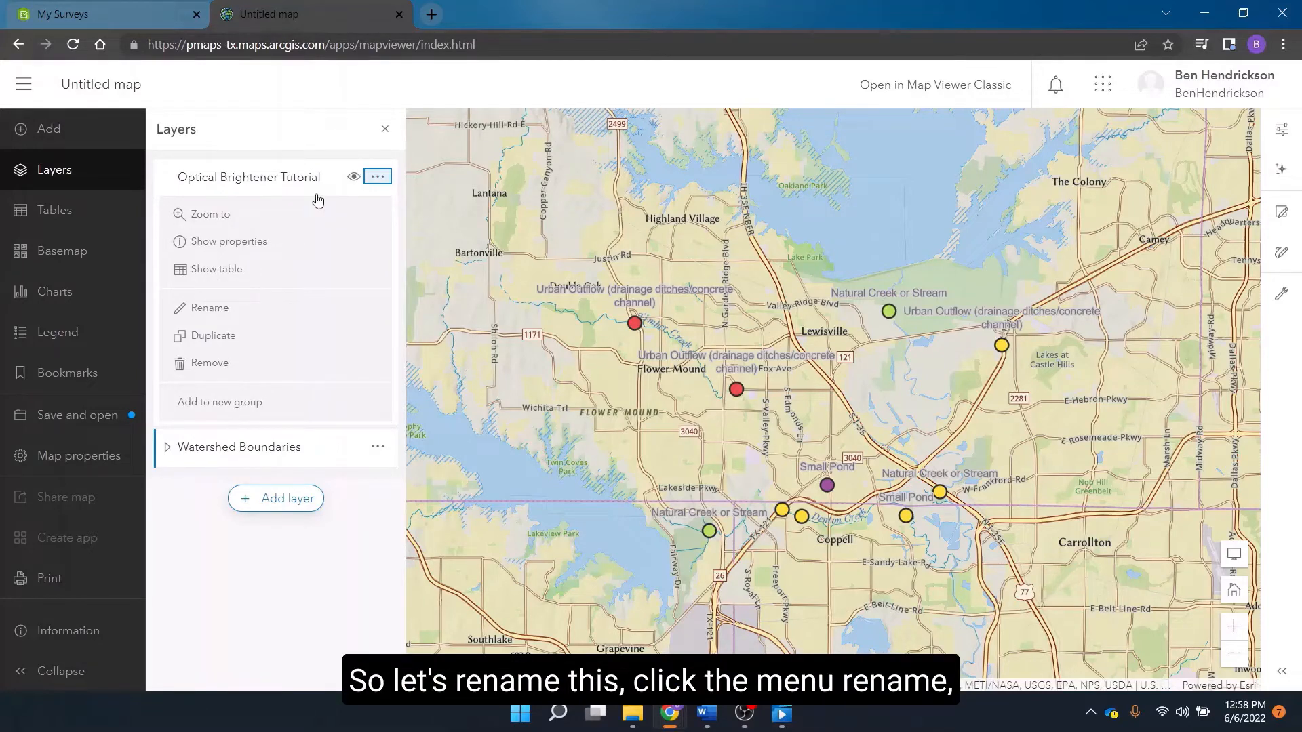
click(207, 310)
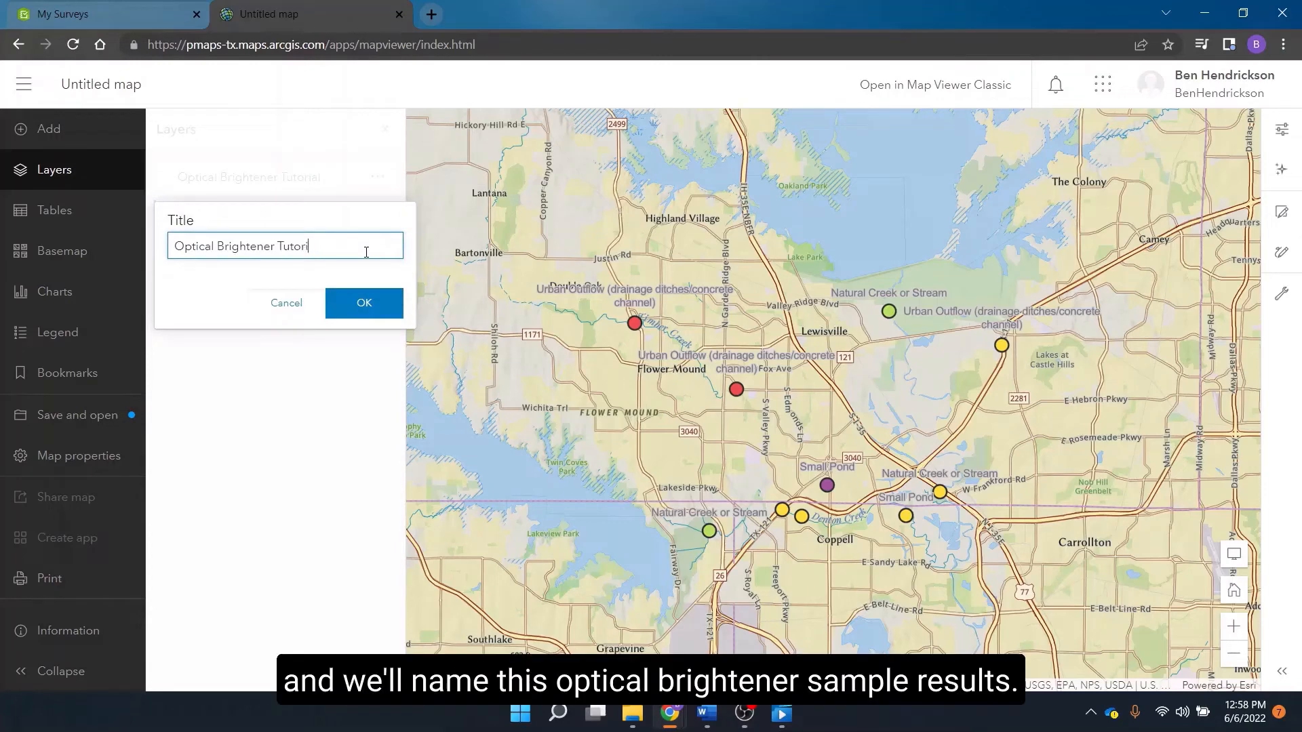
text(zzzzz)
text(ple Results)
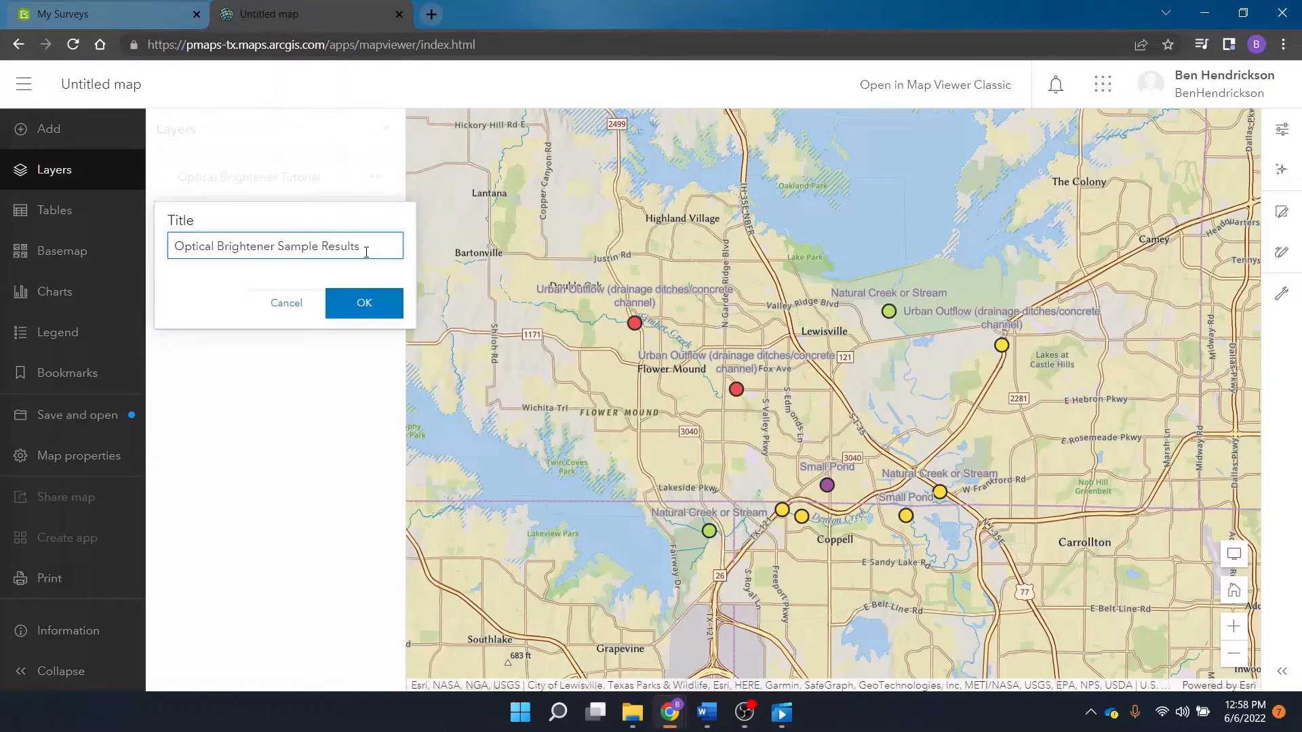
click(386, 300)
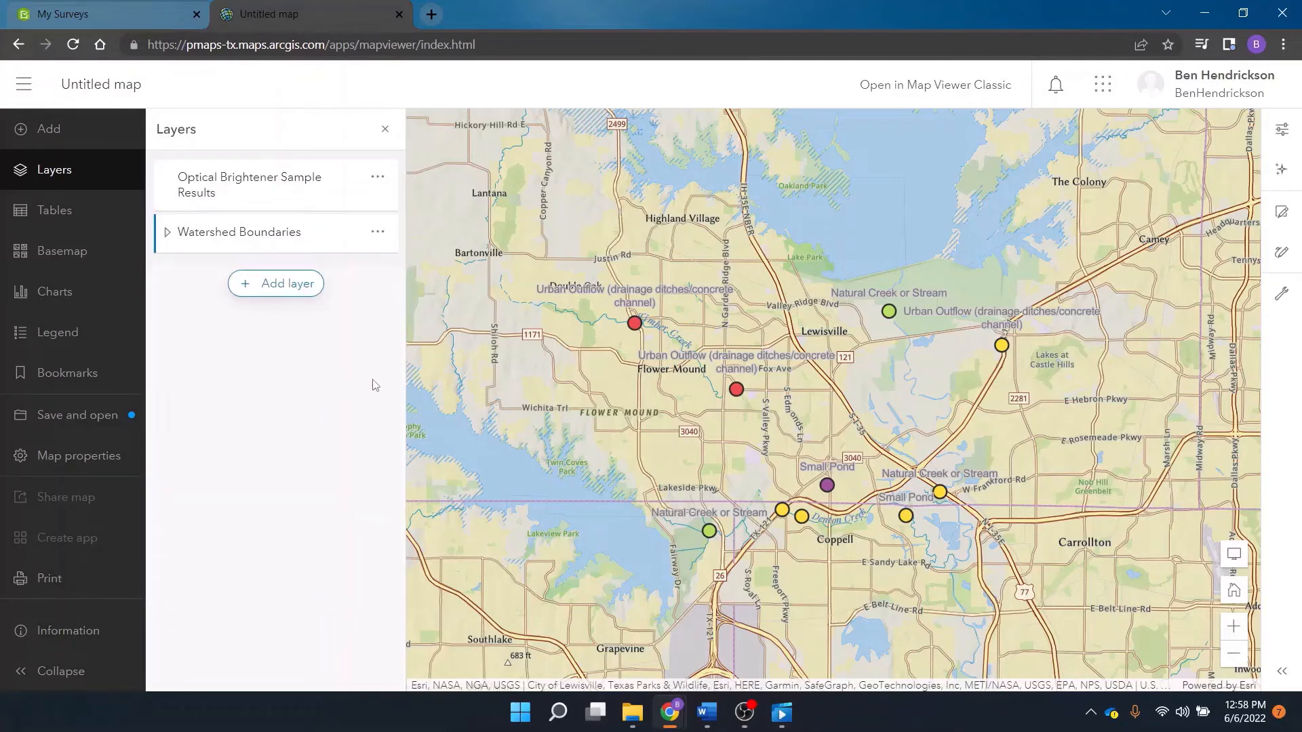
- Review the bar chart of sample counts by optical brightener result and close it
click(72, 305)
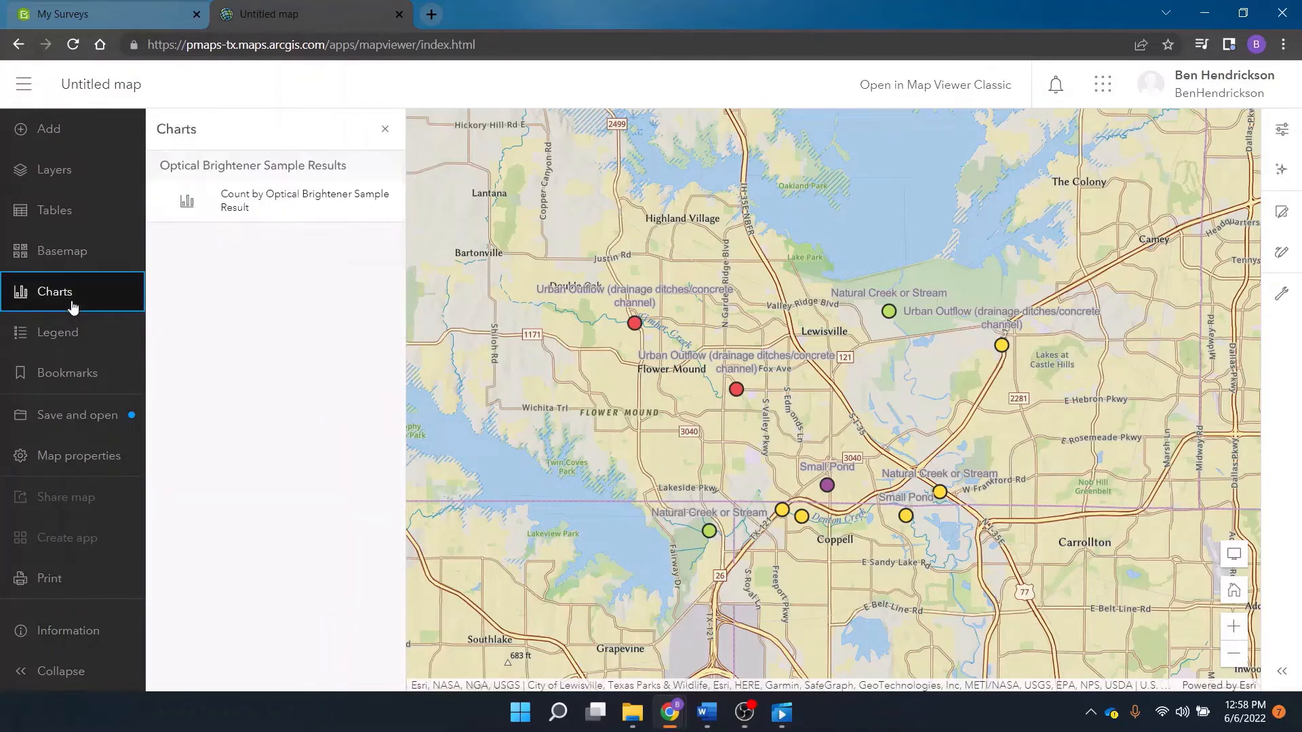
click(278, 215)
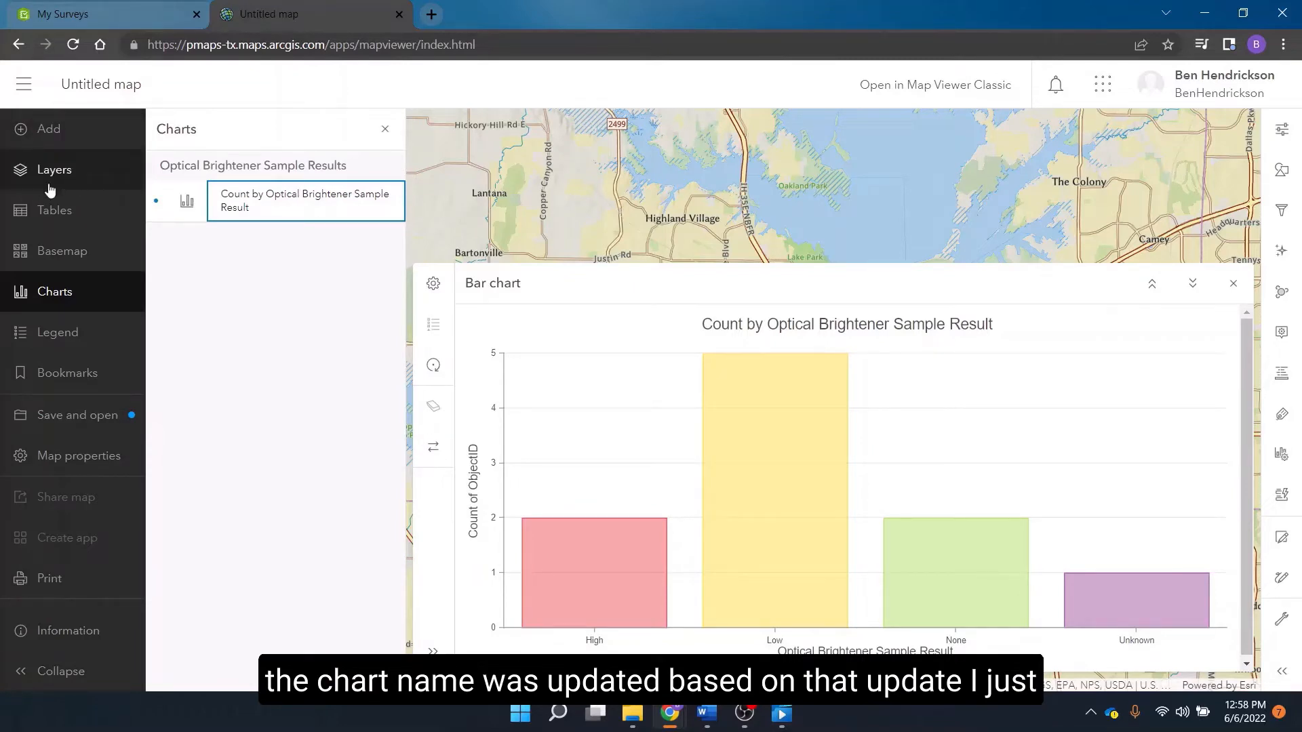
click(1233, 285)
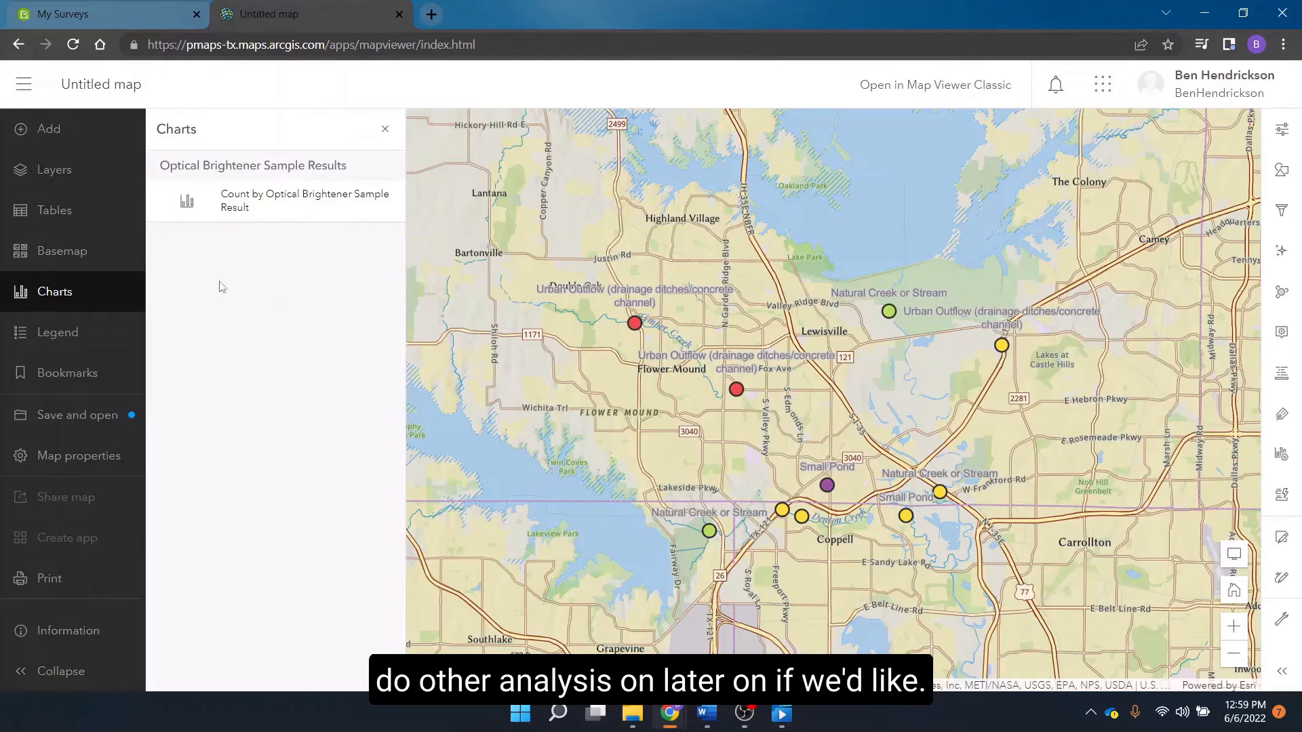
- Start saving the map as a new item with the title Optical Brightener Tutorial Map
click(95, 413)
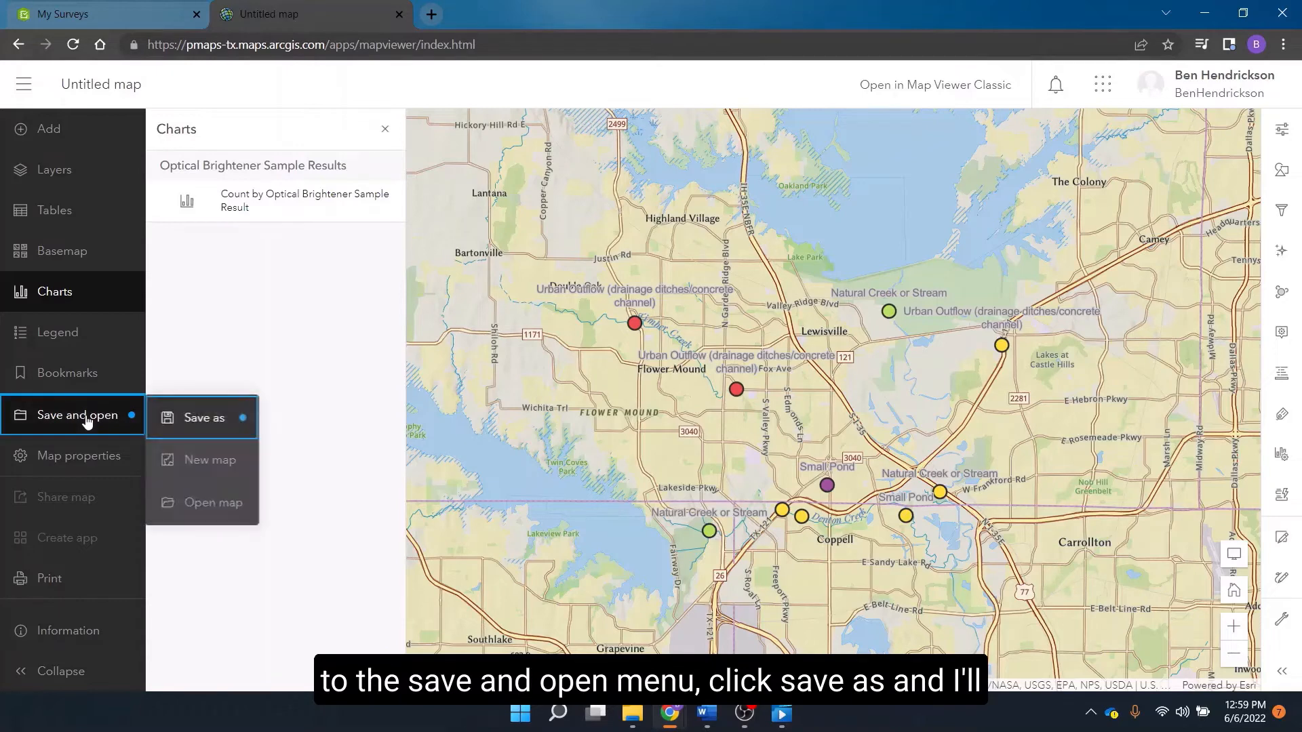
click(203, 417)
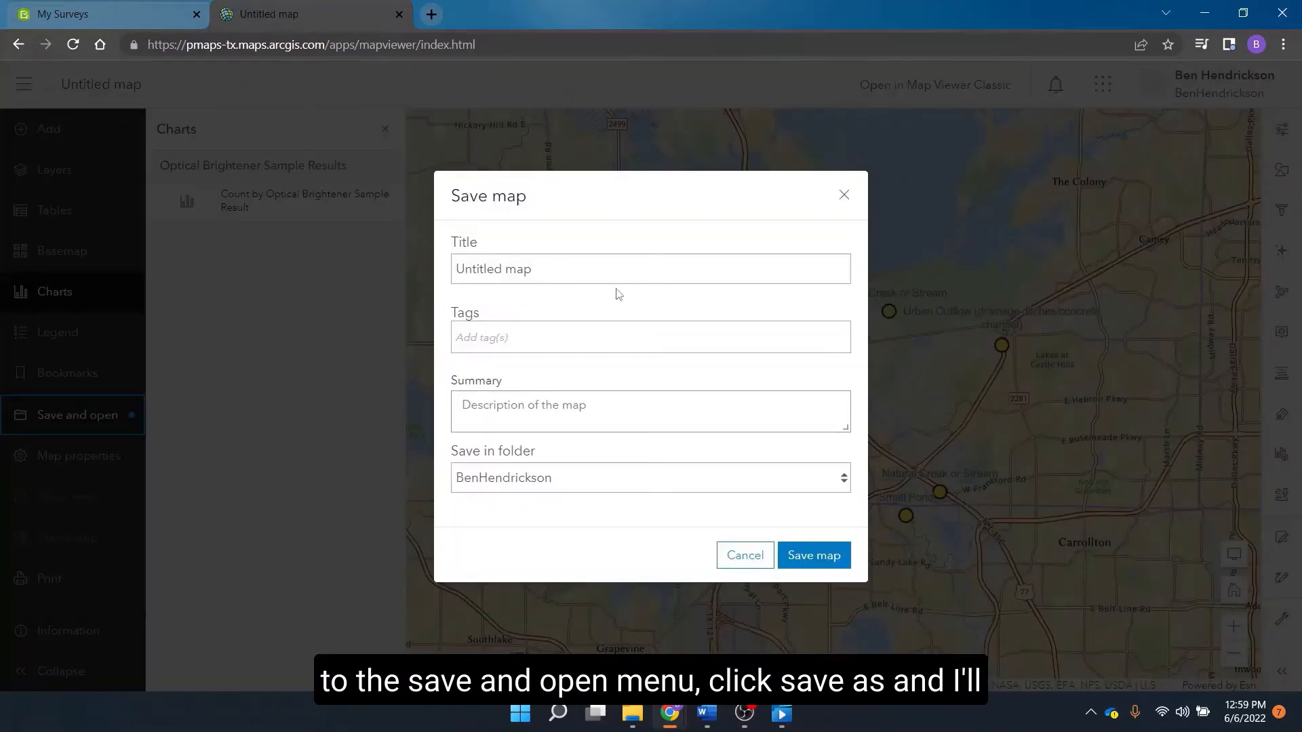
drag(591, 271, 372, 280)
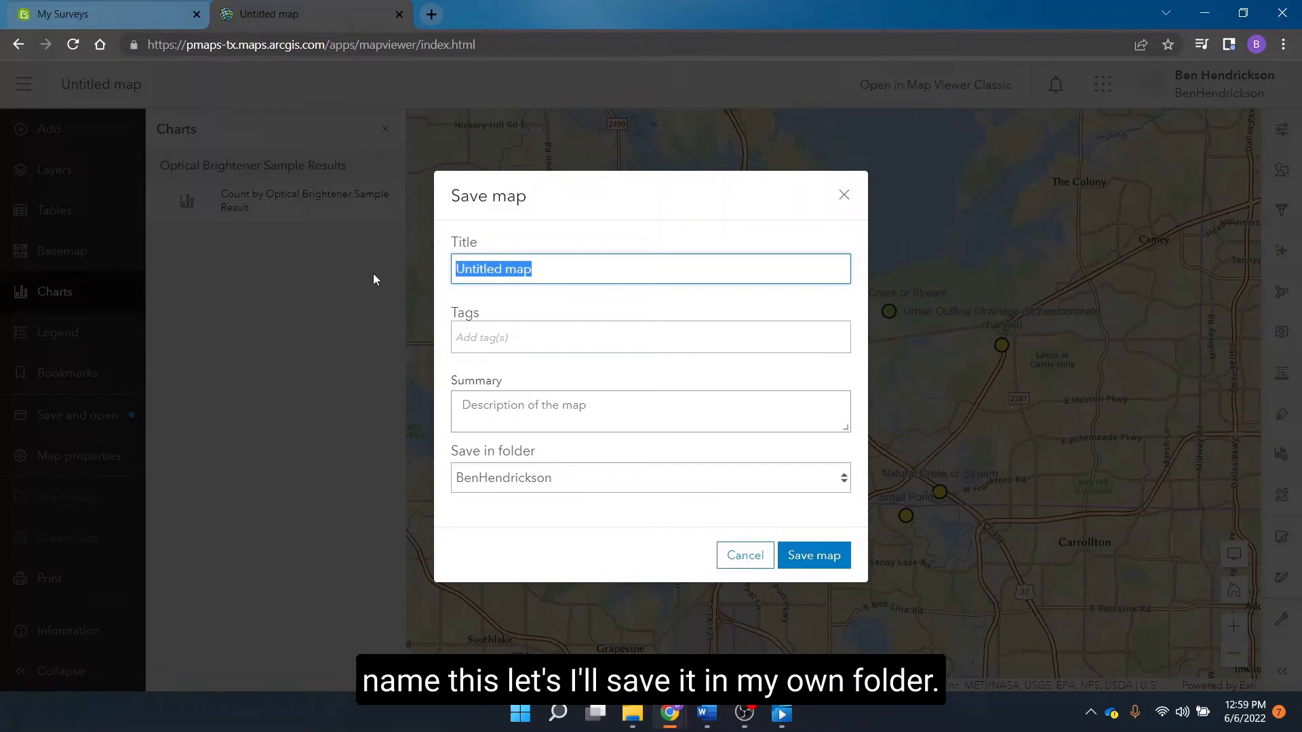
text(Optical Br)
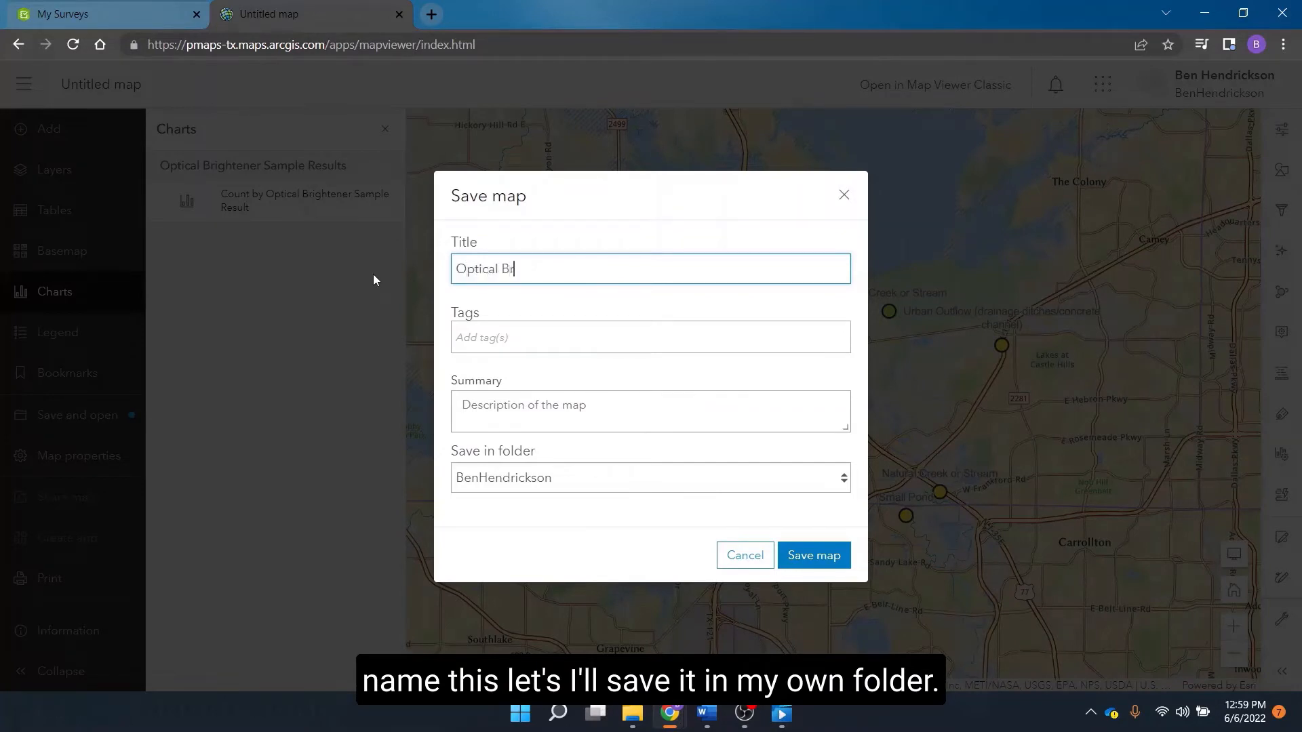
text(ightener Tutorial Map)
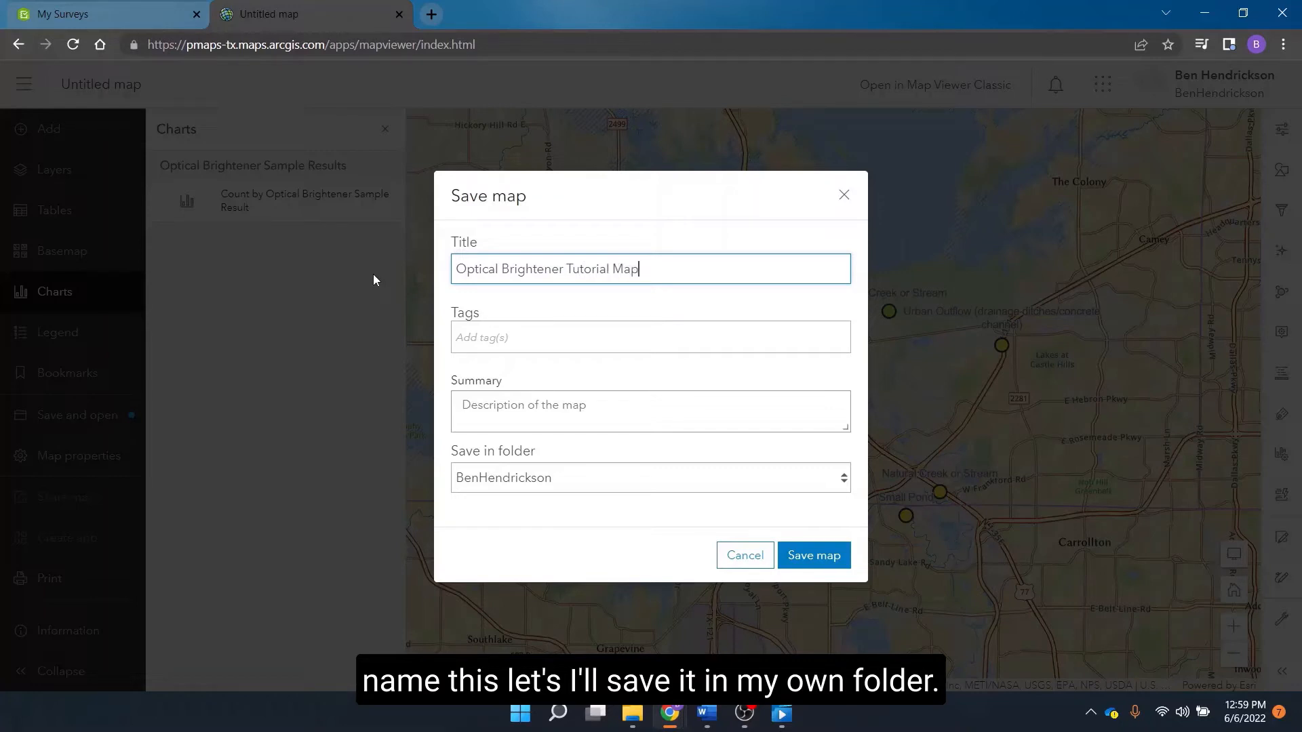
- Add the tag Tutorial and the summary Test, keep the personal user folder as the location, and save the map
click(467, 341)
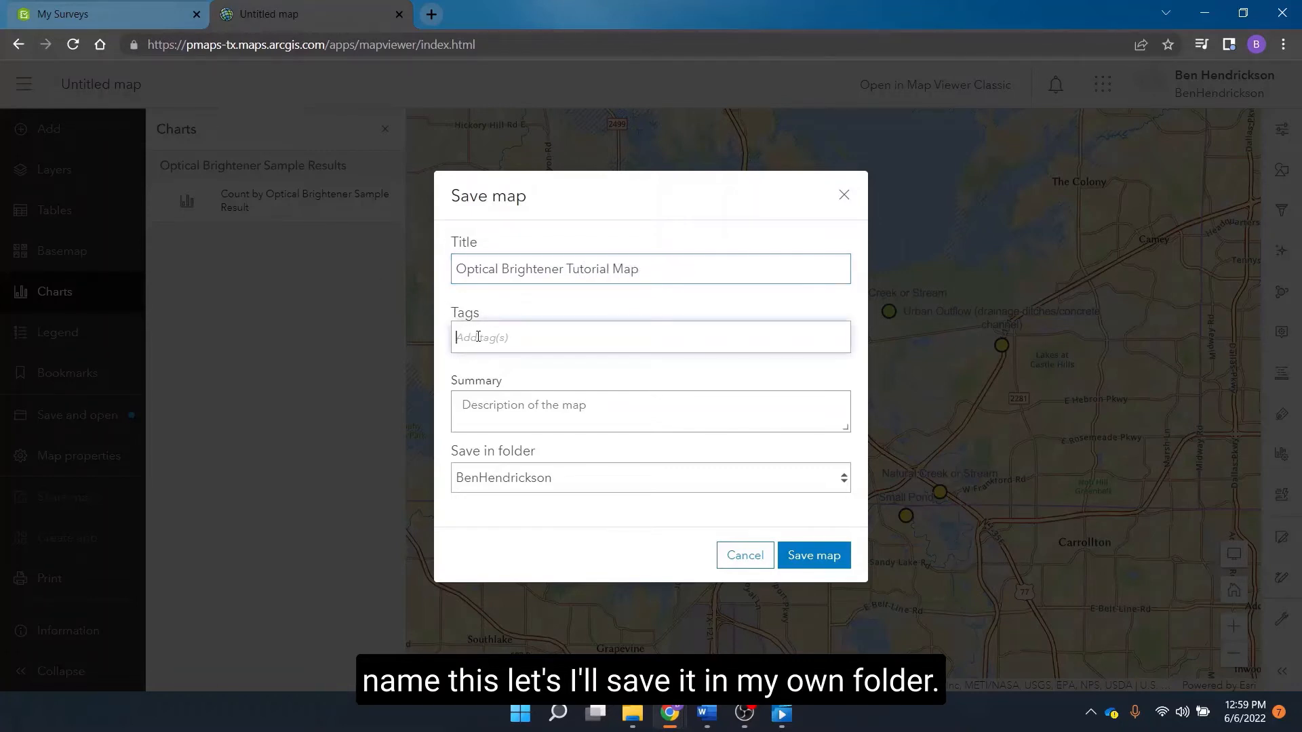
text(T)
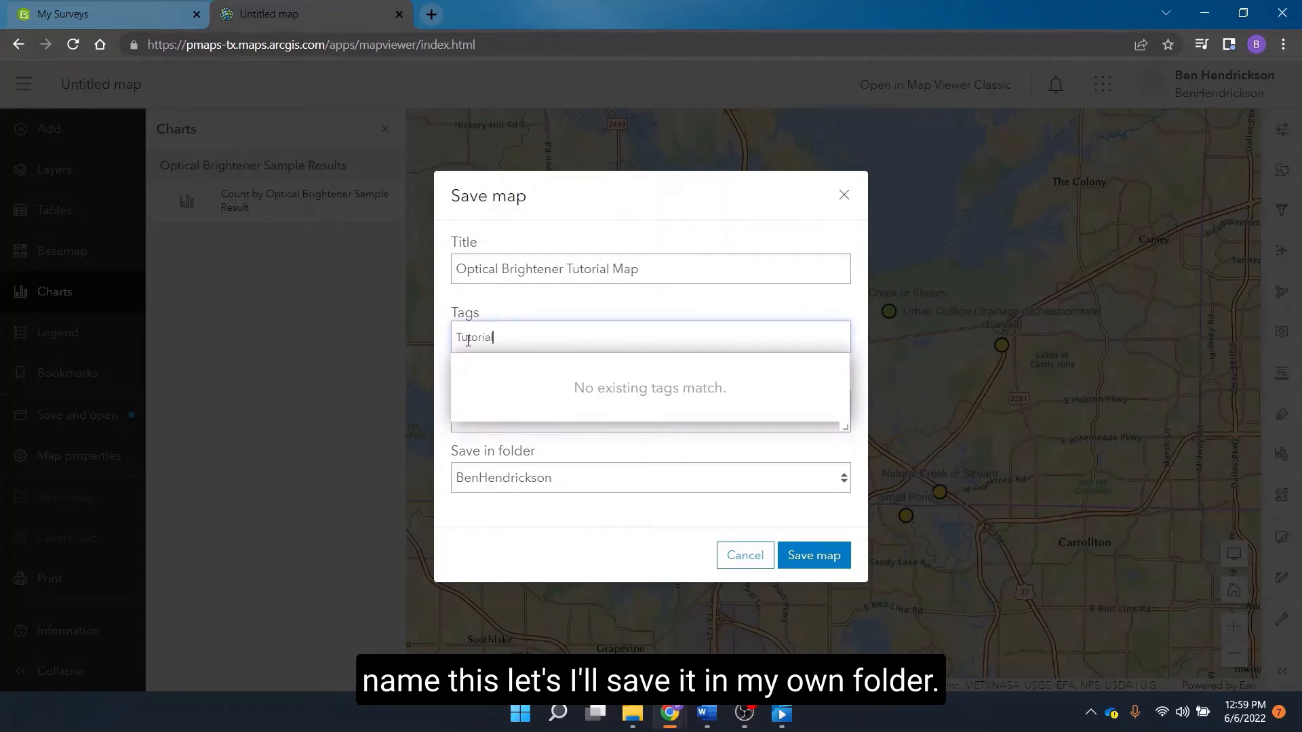
text(utorial)
key(Return)
click(541, 415)
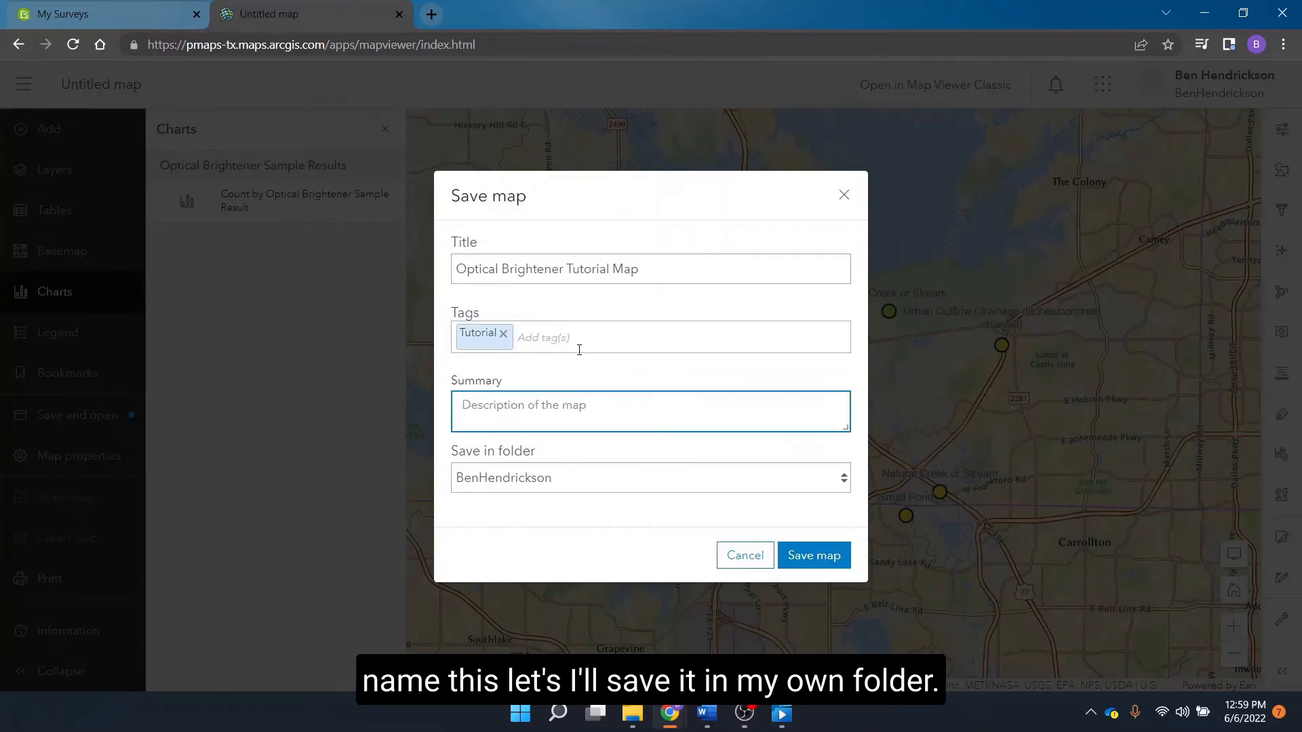
text(Test)
click(605, 483)
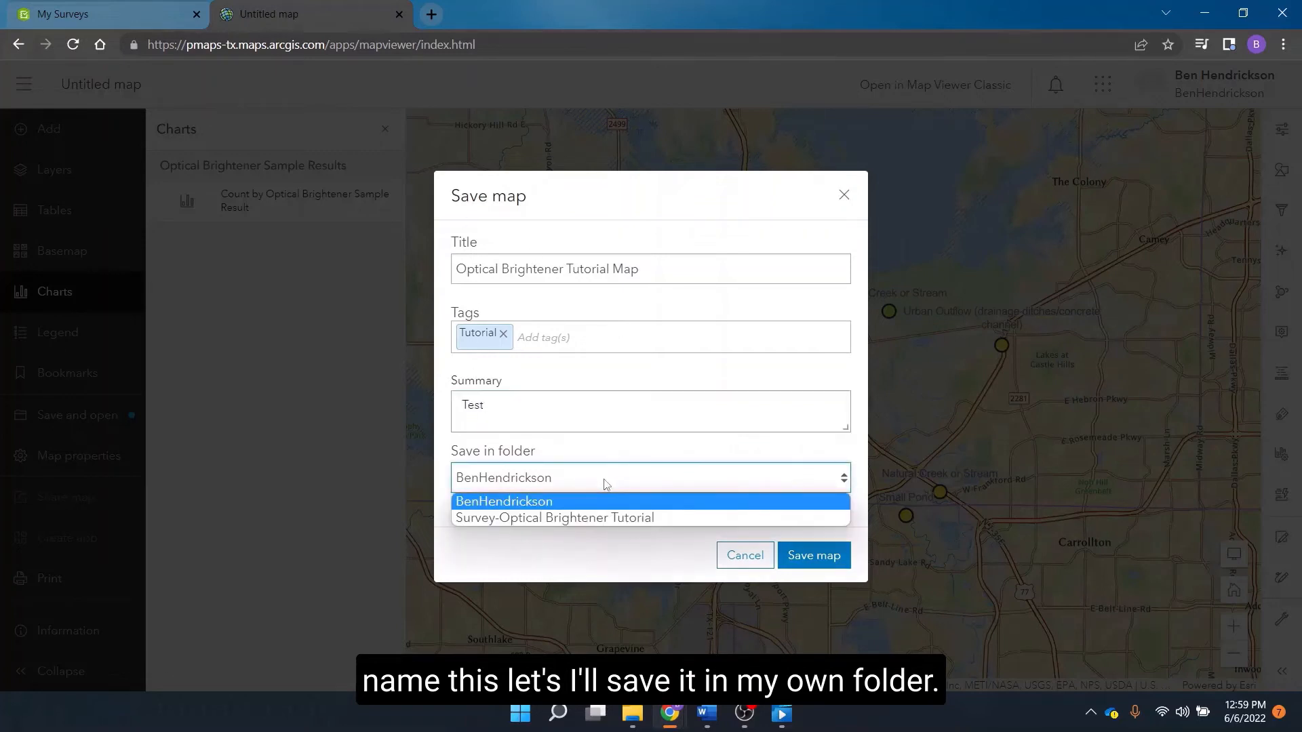
click(618, 479)
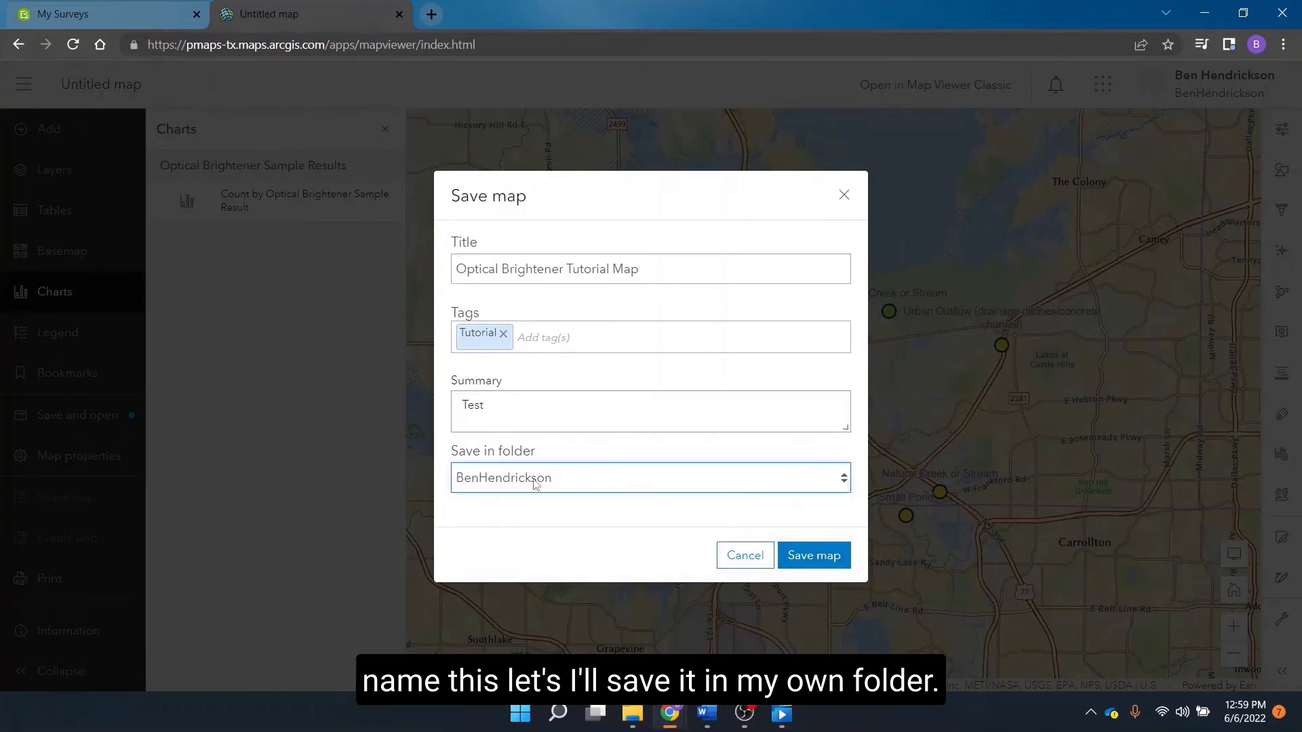
click(820, 557)
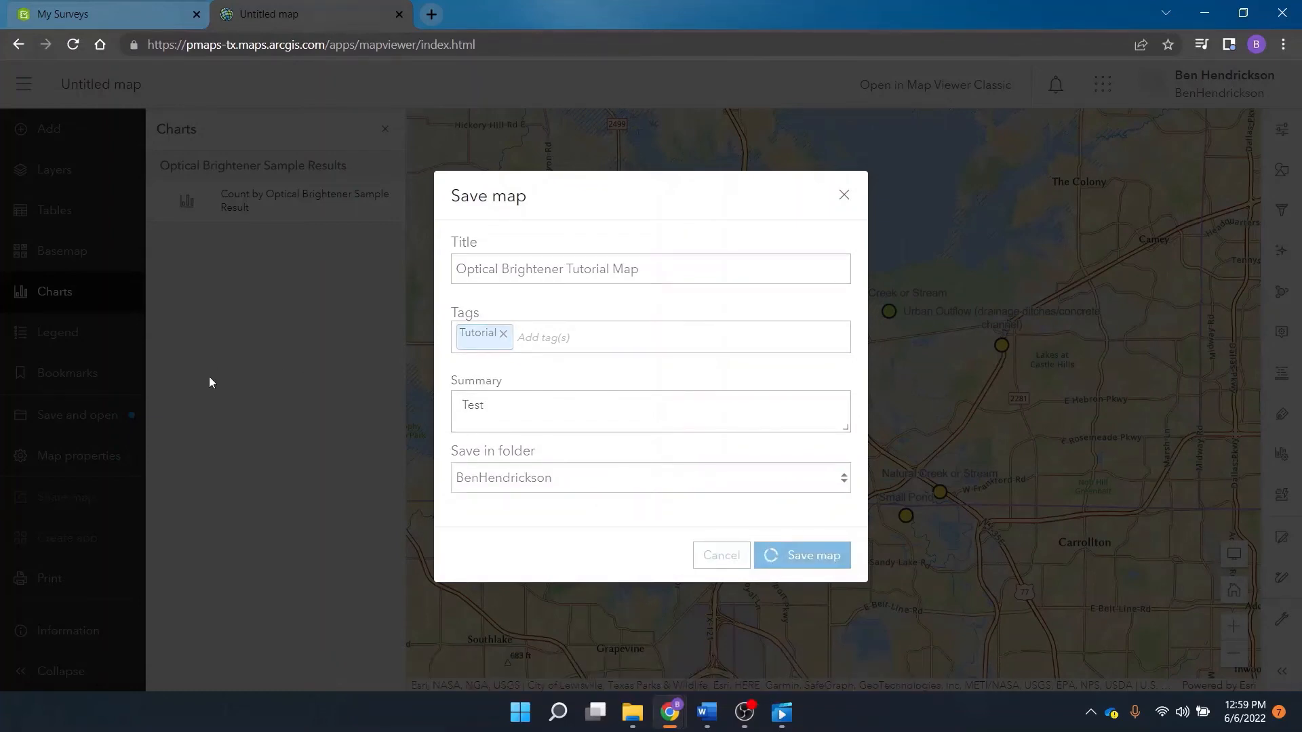